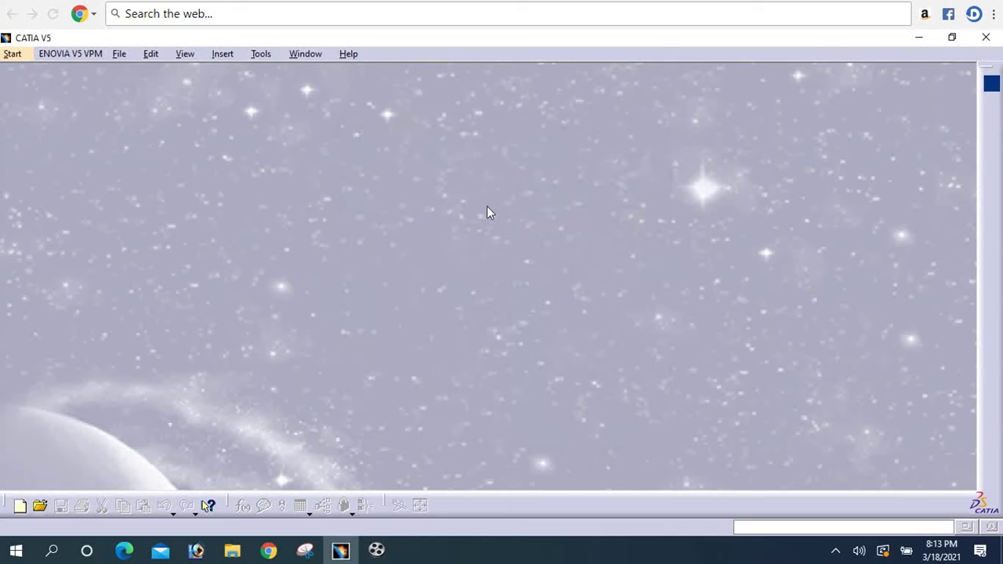
Restore CATIA and create a new Part Design document, Part1
{"action": "left_click", "coordinate": [340, 550]}
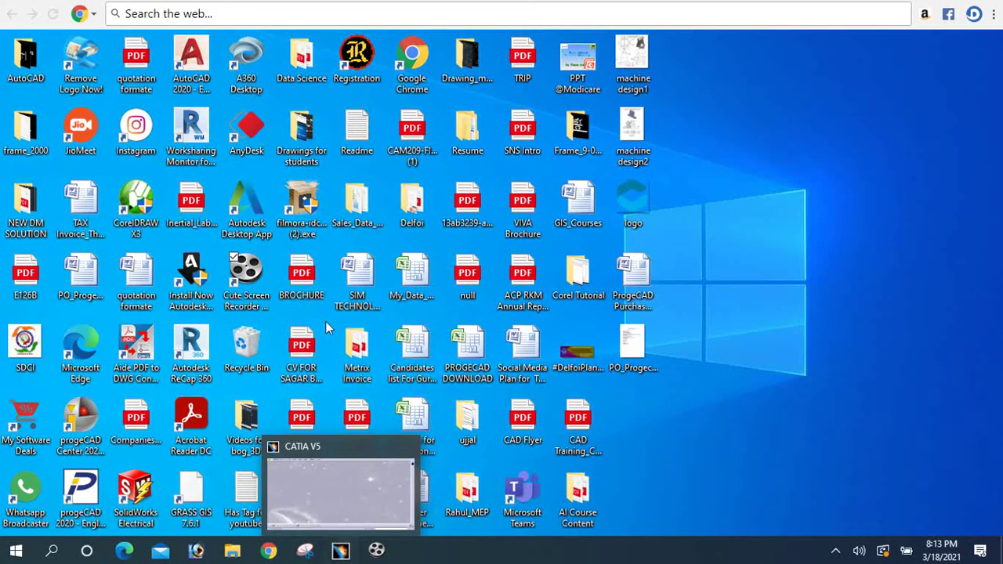
{"action": "left_click", "coordinate": [340, 550]}
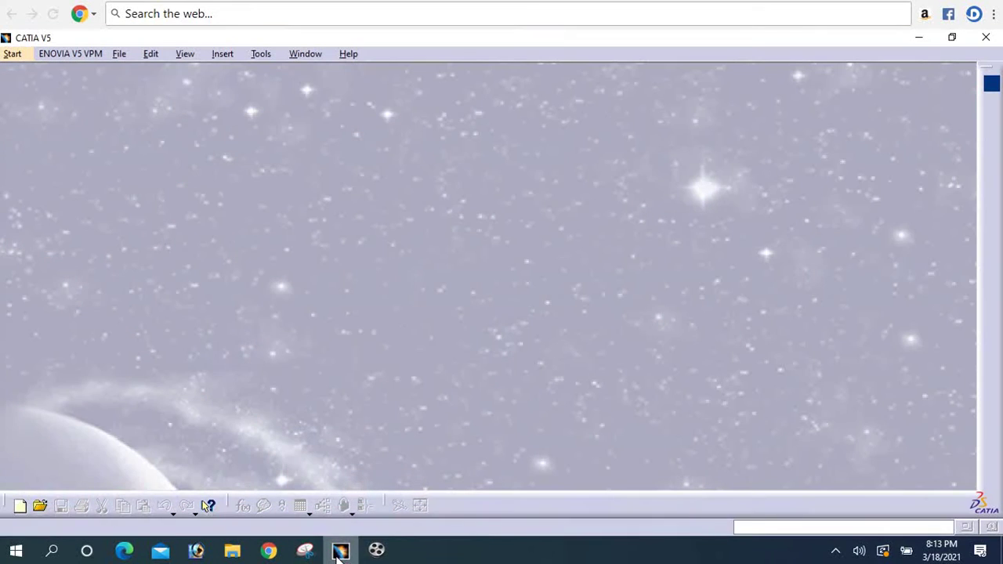
{"action": "left_click", "coordinate": [20, 56]}
{"action": "mouse_move", "coordinate": [55, 89]}
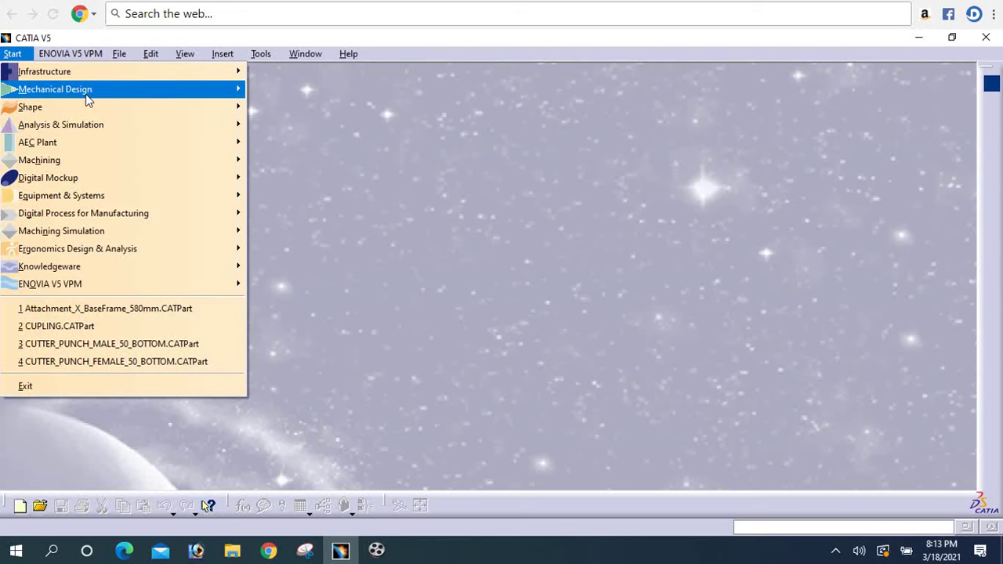
{"action": "left_click", "coordinate": [321, 93]}
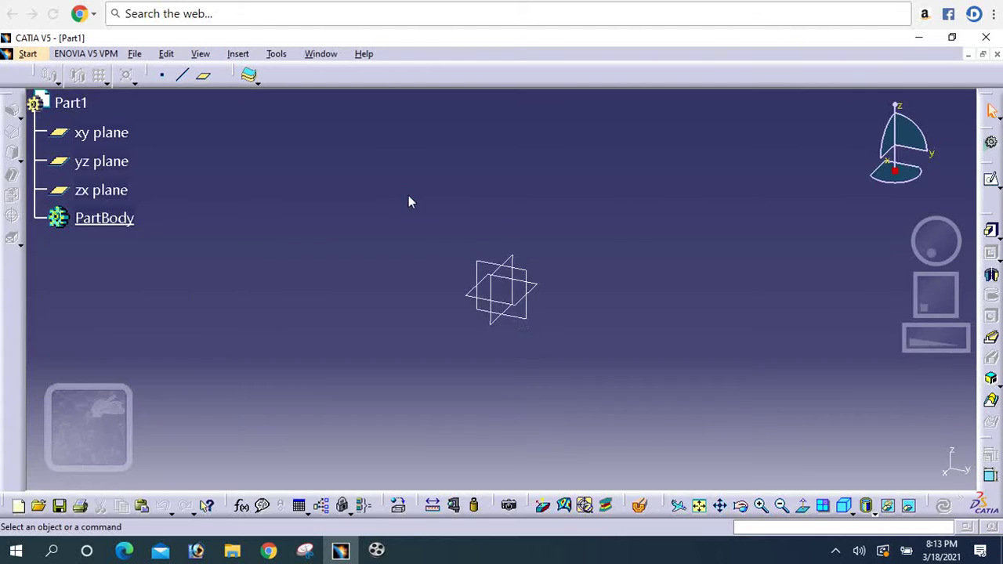
Sketch a centred rectangle at the origin on the xy plane and exit the sketcher
{"action": "left_click", "coordinate": [125, 133]}
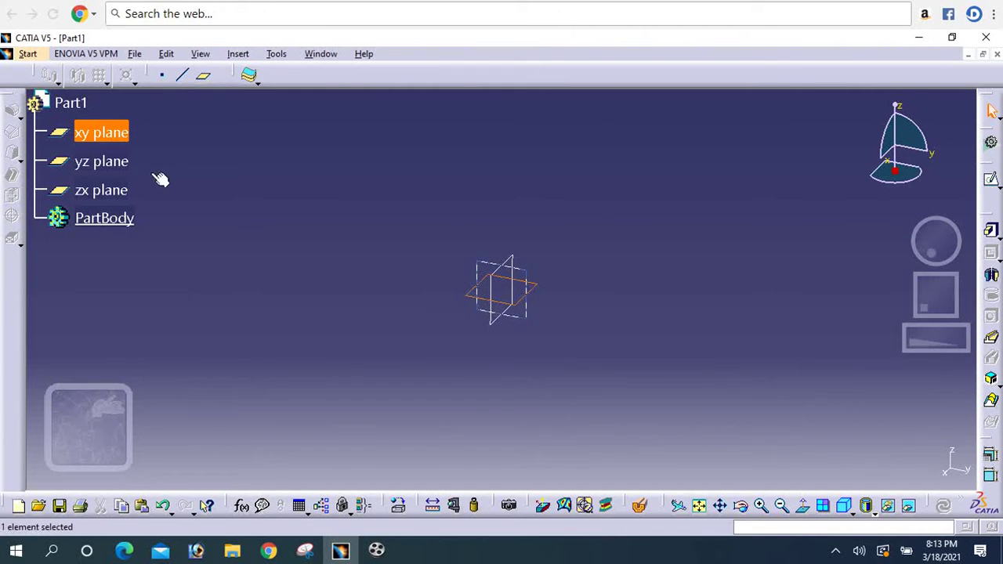
{"action": "left_click", "coordinate": [991, 182]}
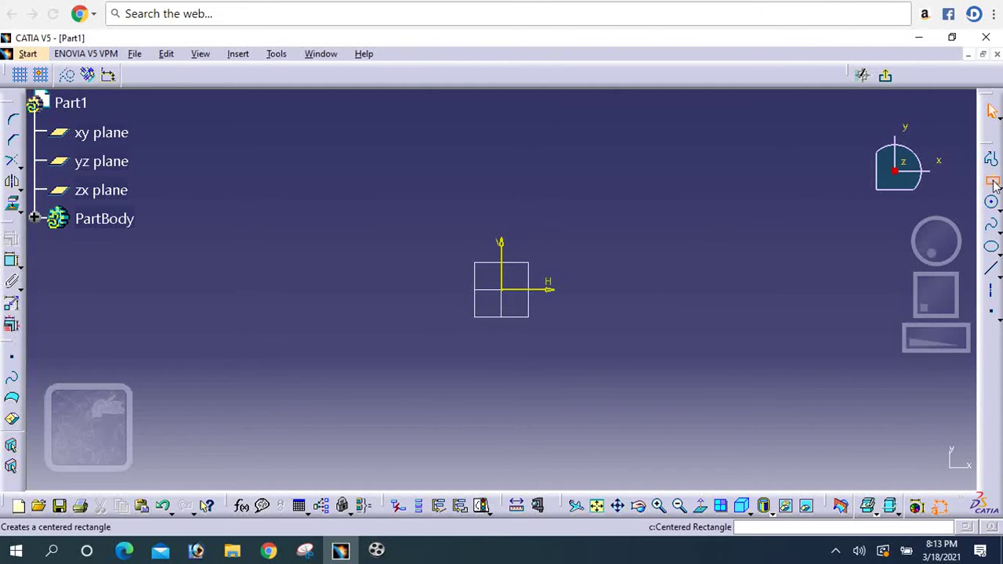
{"action": "left_click", "coordinate": [502, 290]}
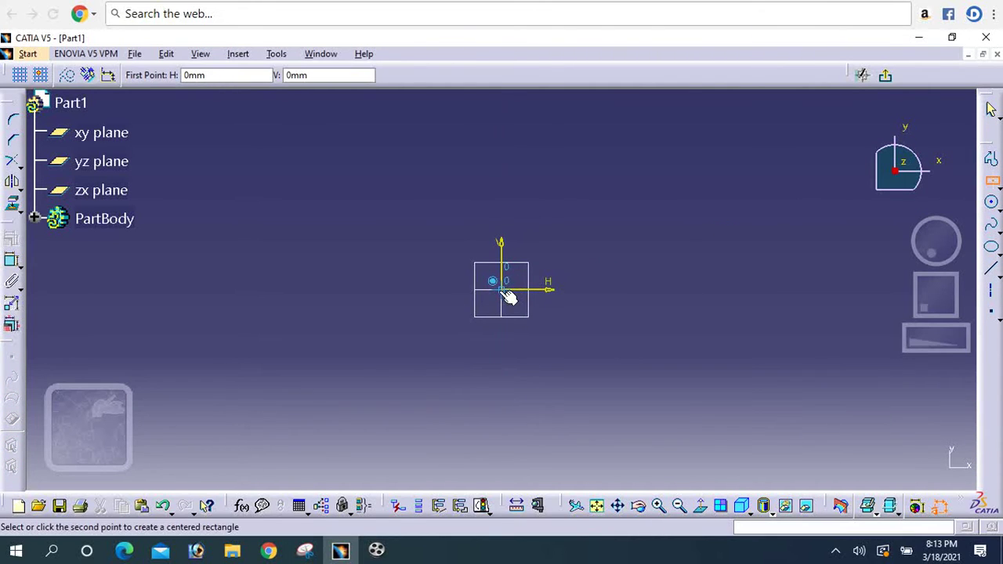
{"action": "left_click", "coordinate": [649, 374]}
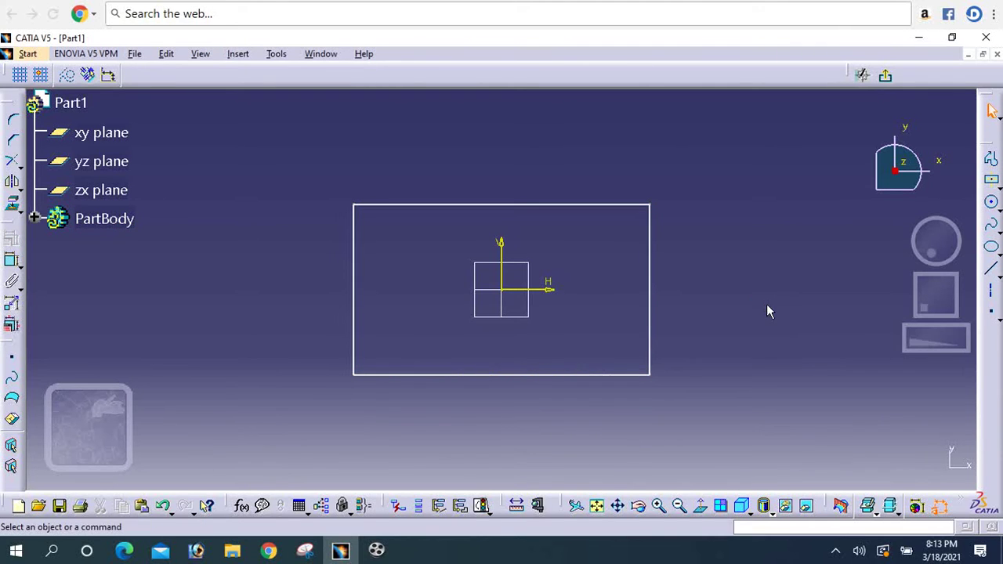
{"action": "left_click", "coordinate": [886, 75]}
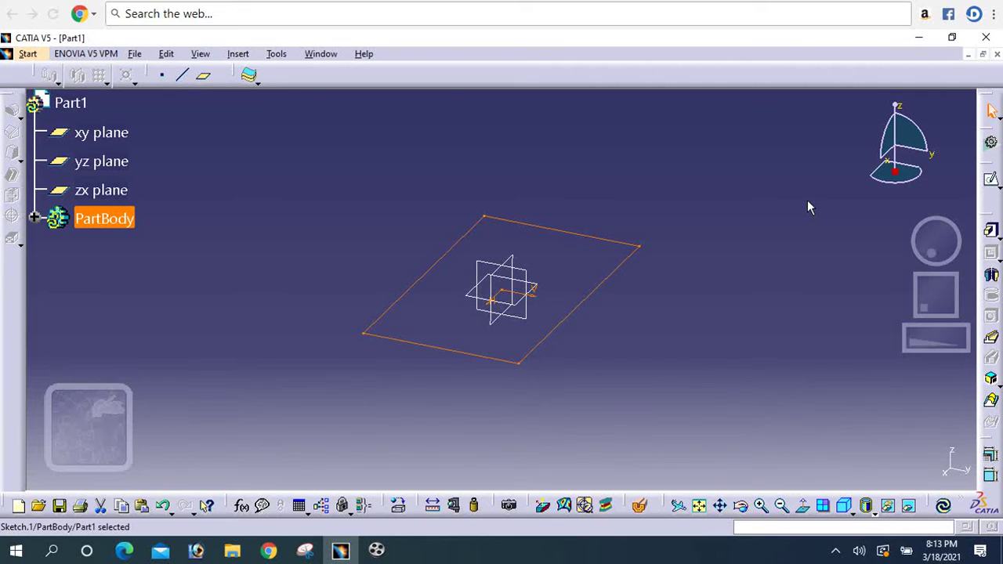
{"action": "left_click", "coordinate": [998, 232]}
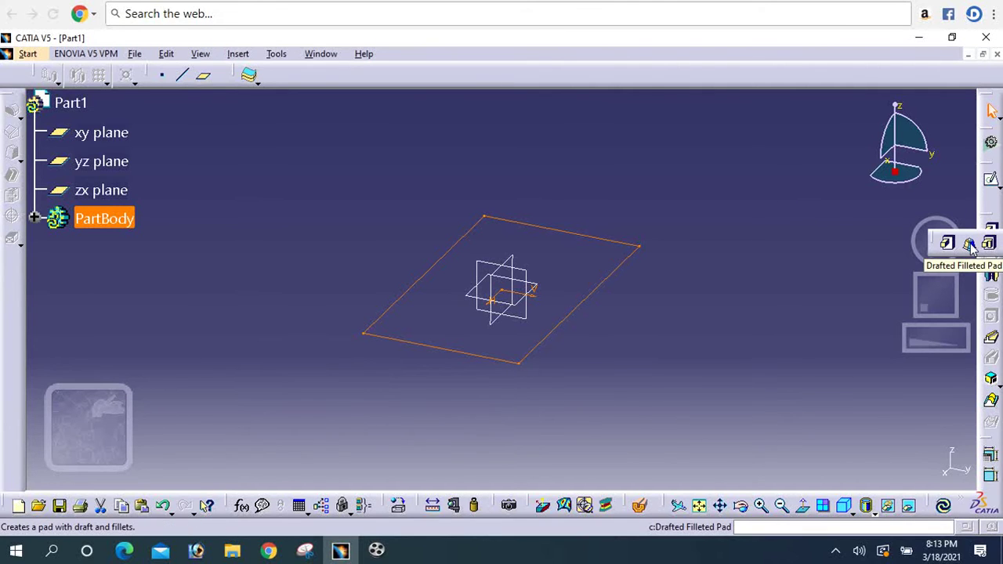
{"action": "left_click", "coordinate": [969, 244]}
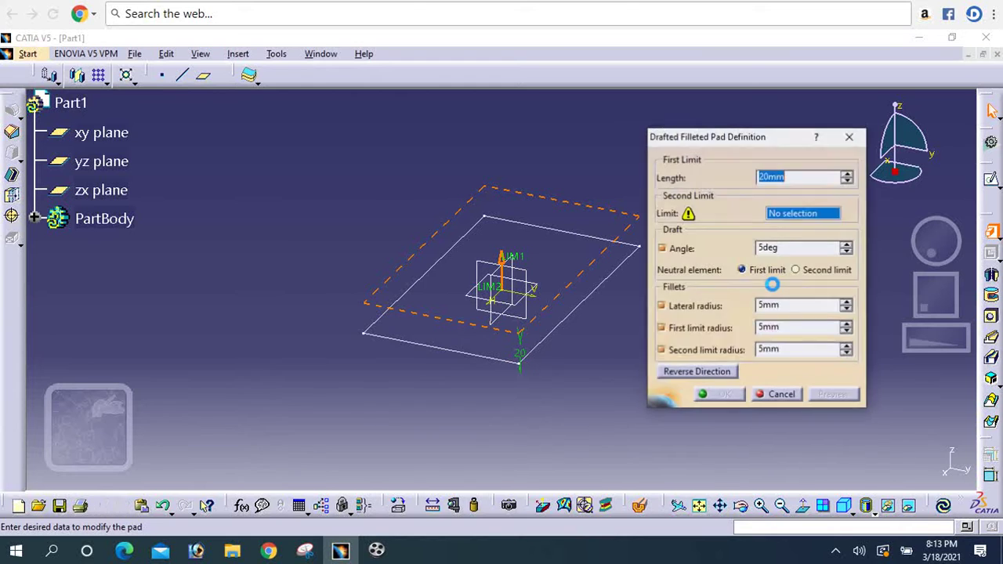
{"action": "middle_click_drag", "start_coordinate": [567, 351], "coordinate": [637, 369]}
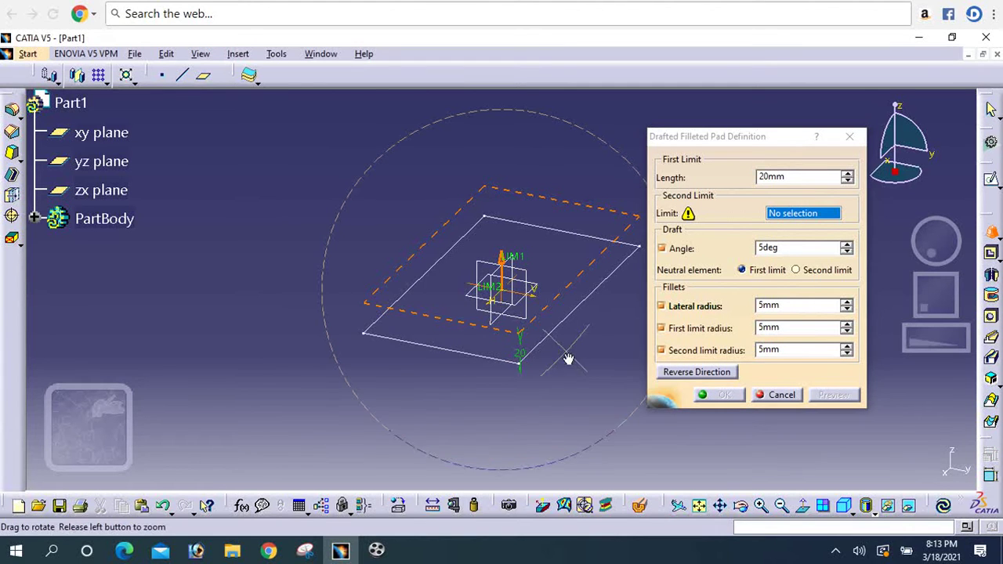
{"action": "left_click", "coordinate": [781, 395]}
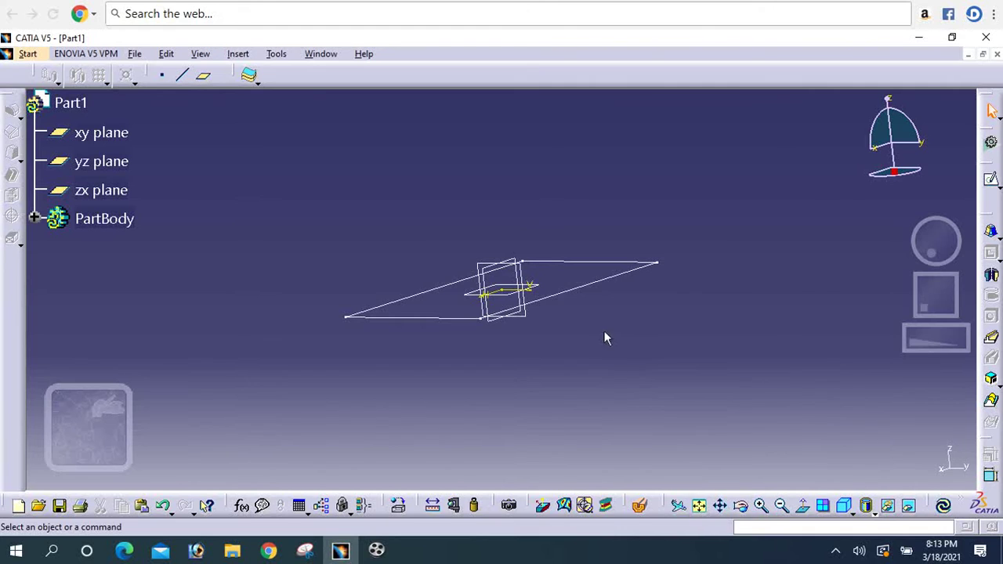
{"action": "mouse_move", "coordinate": [570, 341]}
{"action": "middle_mouse_down"}
{"action": "mouse_move", "coordinate": [568, 326]}
{"action": "mouse_move", "coordinate": [570, 366]}
{"action": "middle_mouse_up"}
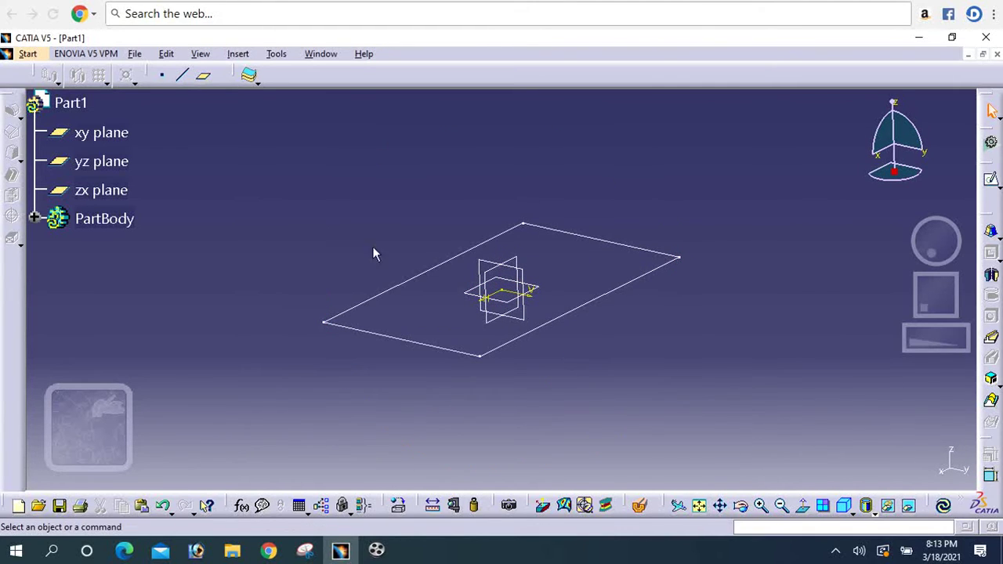
Create Plane.1 offset 74 mm above the xy plane
{"action": "left_click", "coordinate": [201, 78]}
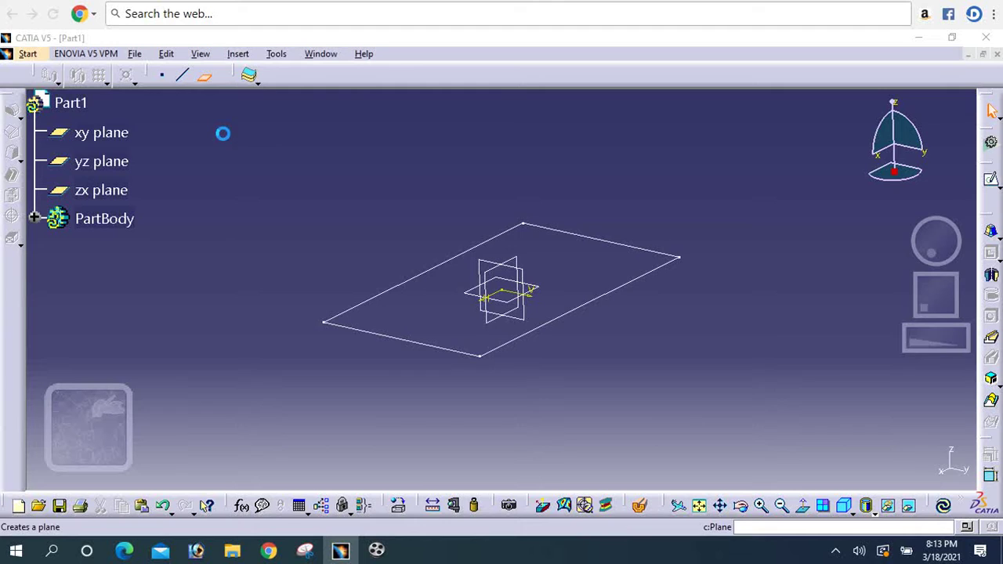
{"action": "left_click", "coordinate": [476, 302]}
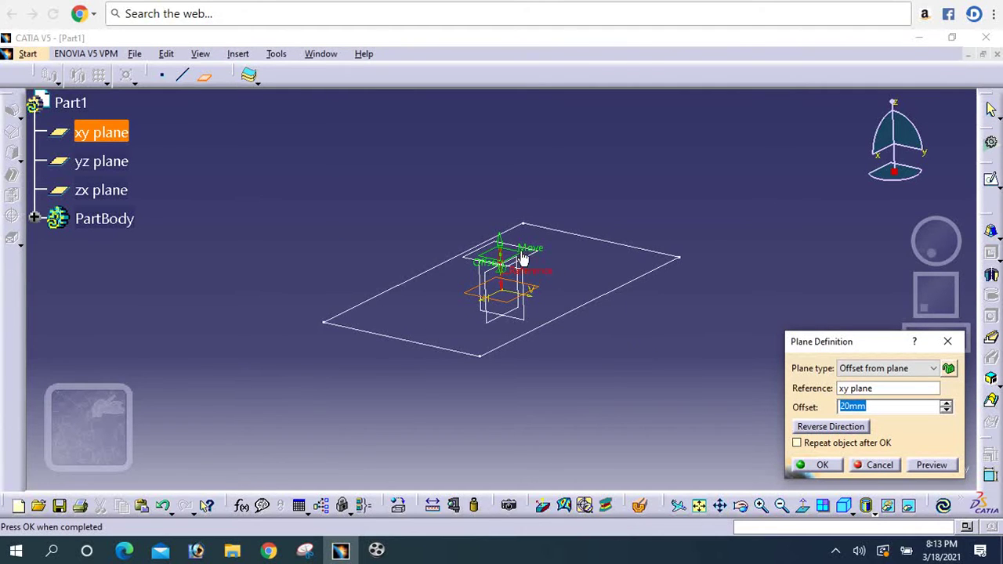
{"action": "left_click_drag", "start_coordinate": [502, 249], "coordinate": [511, 151]}
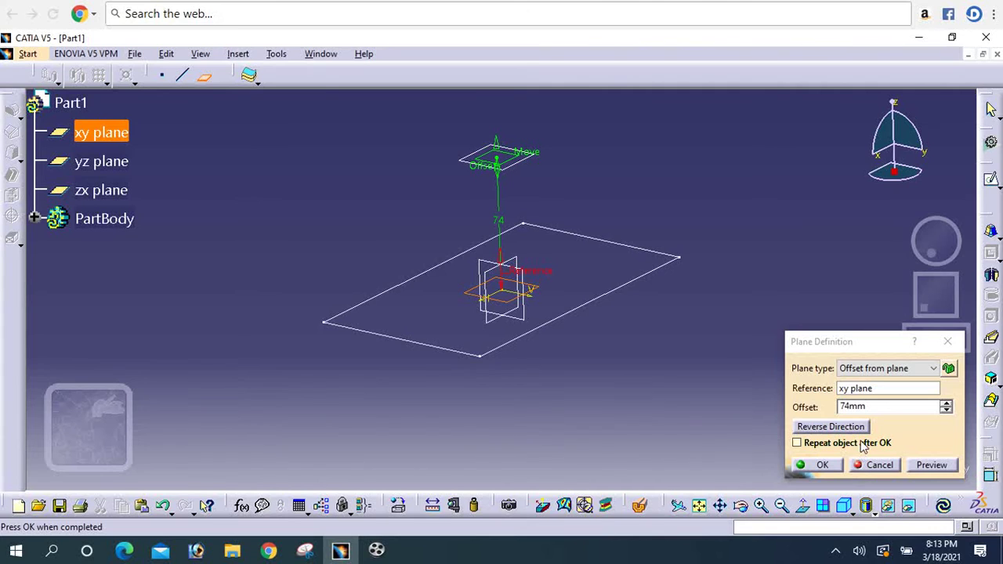
{"action": "left_click", "coordinate": [837, 467]}
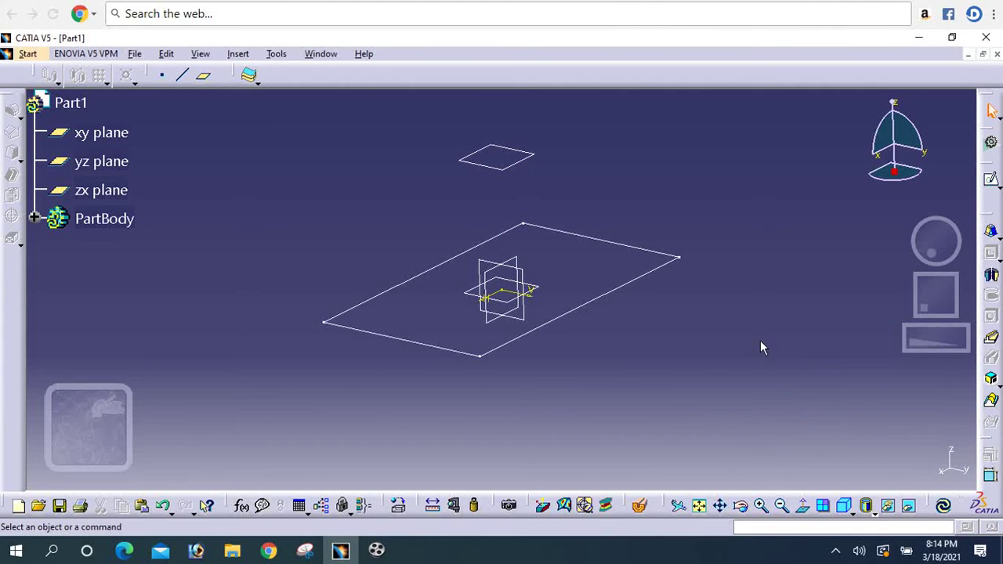
Preview a drafted filleted pad from the rectangle sketch up to Plane.1, with 5deg draft and 5 mm fillets
{"action": "left_click", "coordinate": [993, 235]}
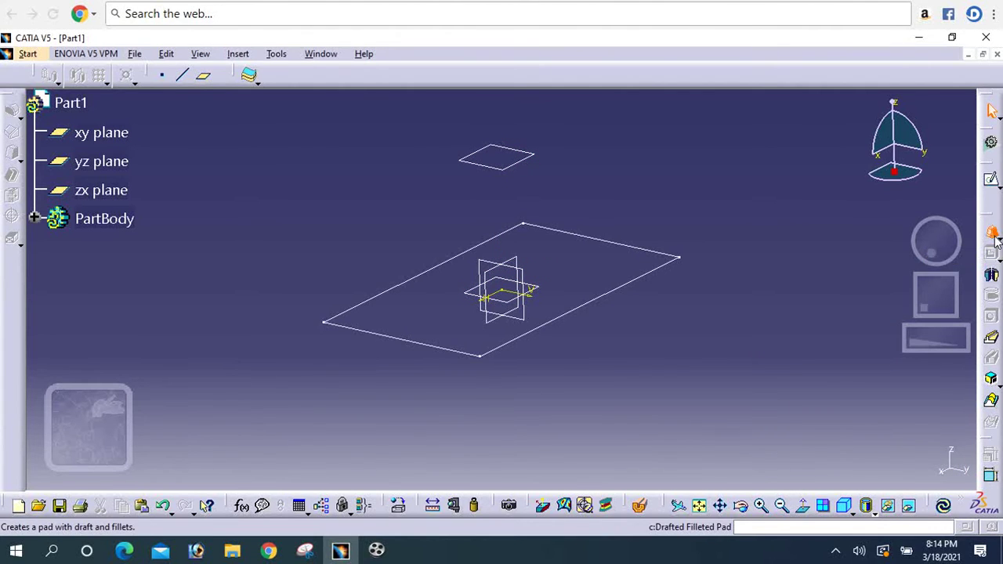
{"action": "left_click", "coordinate": [596, 307]}
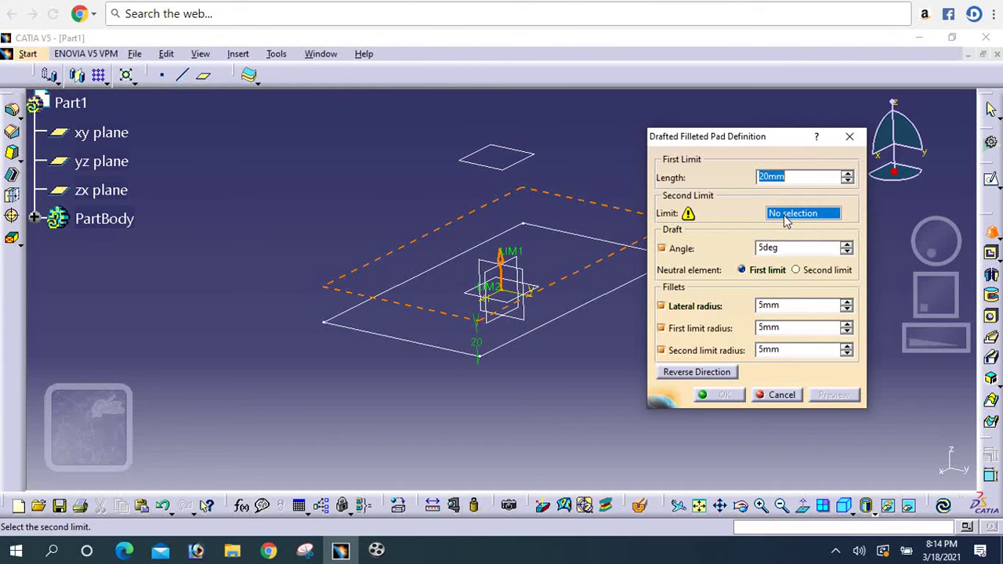
{"action": "left_click", "coordinate": [507, 166]}
{"action": "middle_click_drag", "start_coordinate": [541, 352], "coordinate": [438, 302]}
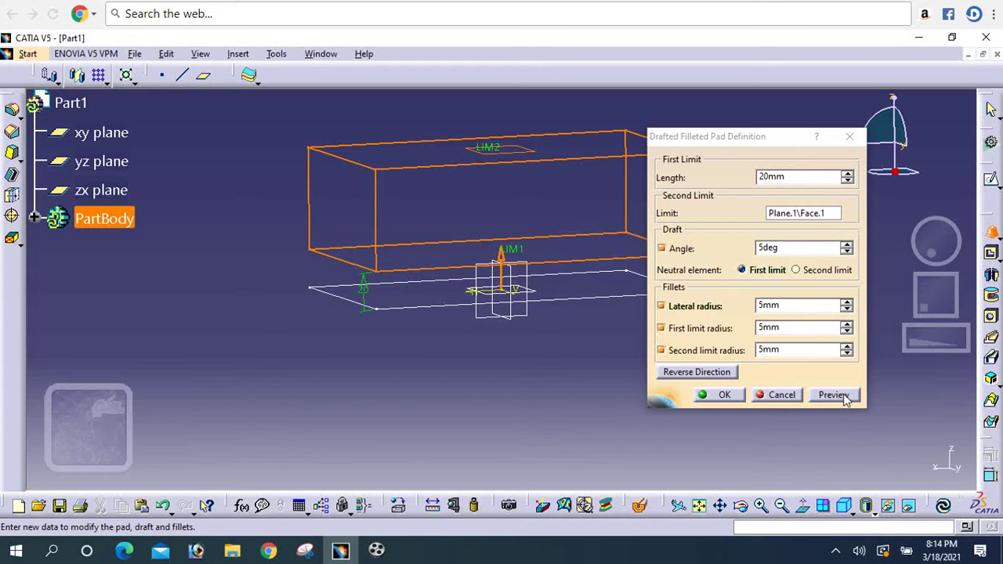
{"action": "left_click", "coordinate": [834, 395]}
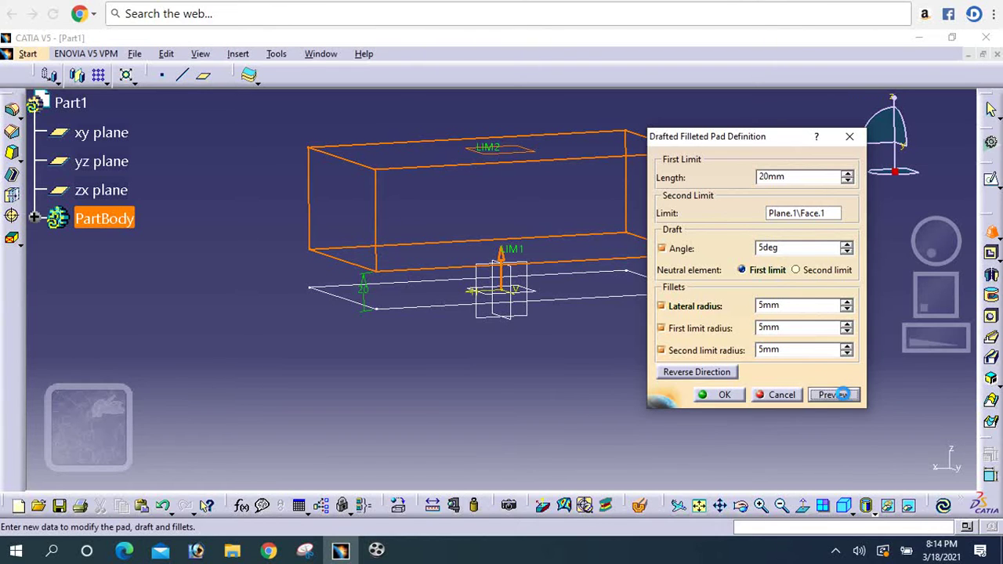
{"action": "mouse_move", "coordinate": [481, 285]}
{"action": "middle_mouse_down"}
{"action": "mouse_move", "coordinate": [490, 240]}
{"action": "mouse_move", "coordinate": [448, 351]}
{"action": "mouse_move", "coordinate": [439, 288]}
{"action": "mouse_move", "coordinate": [447, 275]}
{"action": "mouse_move", "coordinate": [551, 276]}
{"action": "mouse_move", "coordinate": [562, 195]}
{"action": "mouse_move", "coordinate": [431, 311]}
{"action": "mouse_move", "coordinate": [452, 311]}
{"action": "middle_mouse_up"}
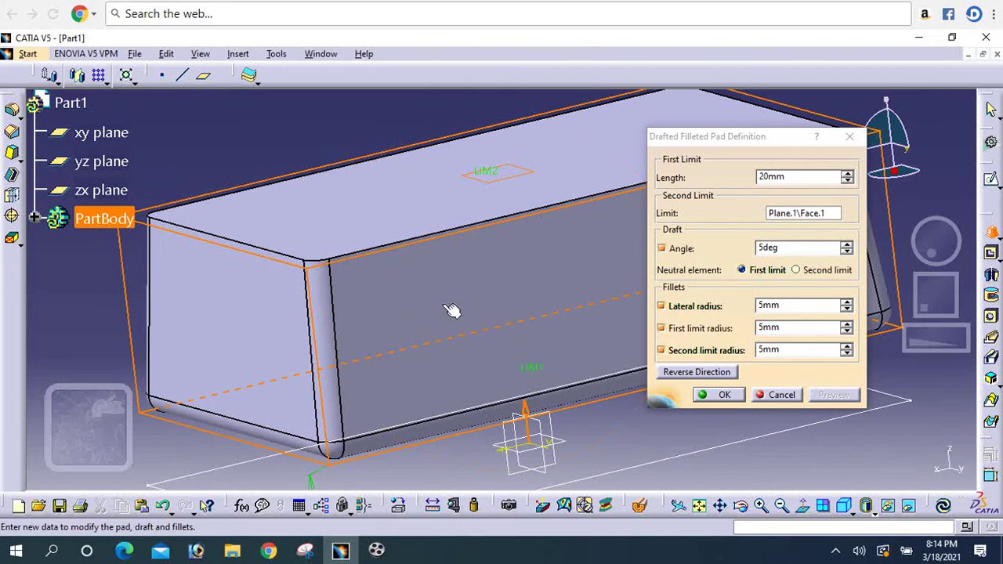
Raise the pad's draft angle to 15deg and preview it
{"action": "left_click", "coordinate": [847, 244]}
{"action": "left_click", "coordinate": [846, 245]}
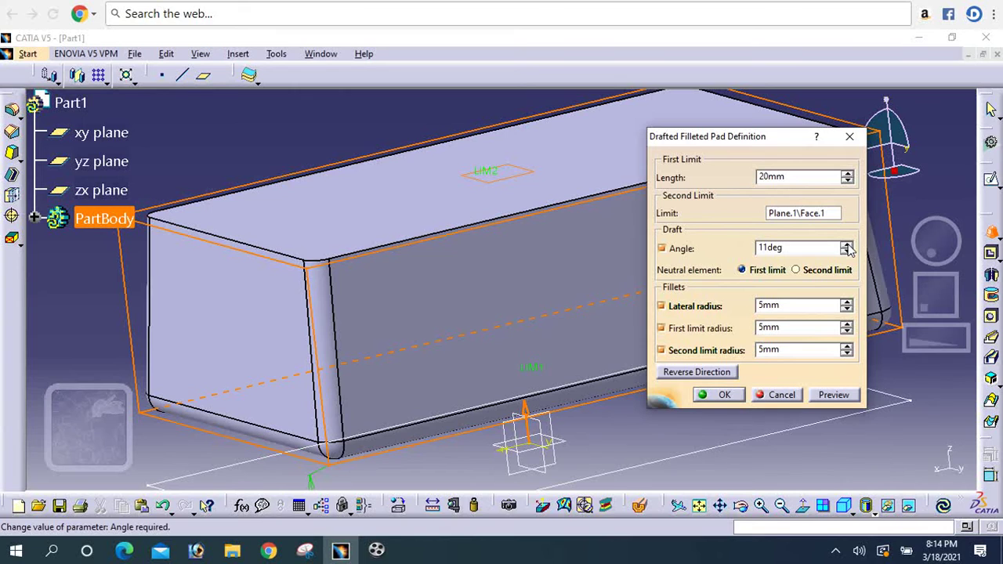
{"action": "left_click", "coordinate": [846, 245]}
{"action": "left_click", "coordinate": [846, 244]}
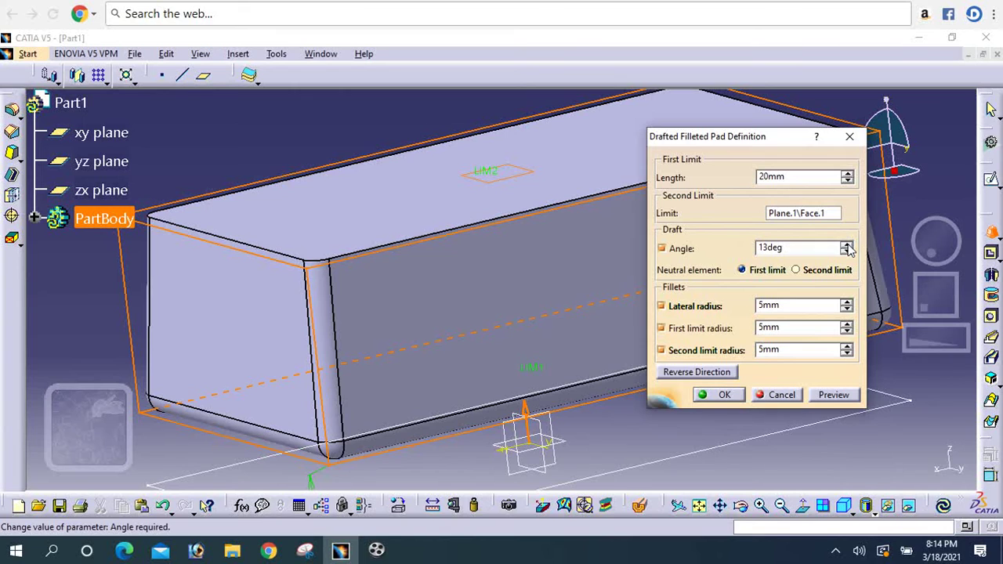
{"action": "left_click", "coordinate": [829, 394]}
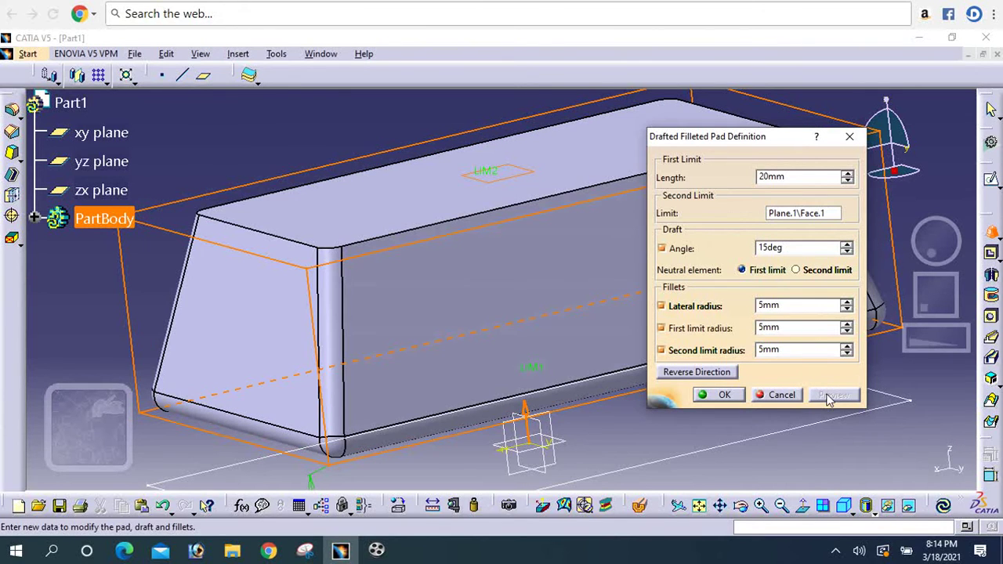
Set the lateral and first-limit fillet radii to 10 mm and preview from several angles
{"action": "left_click", "coordinate": [846, 302]}
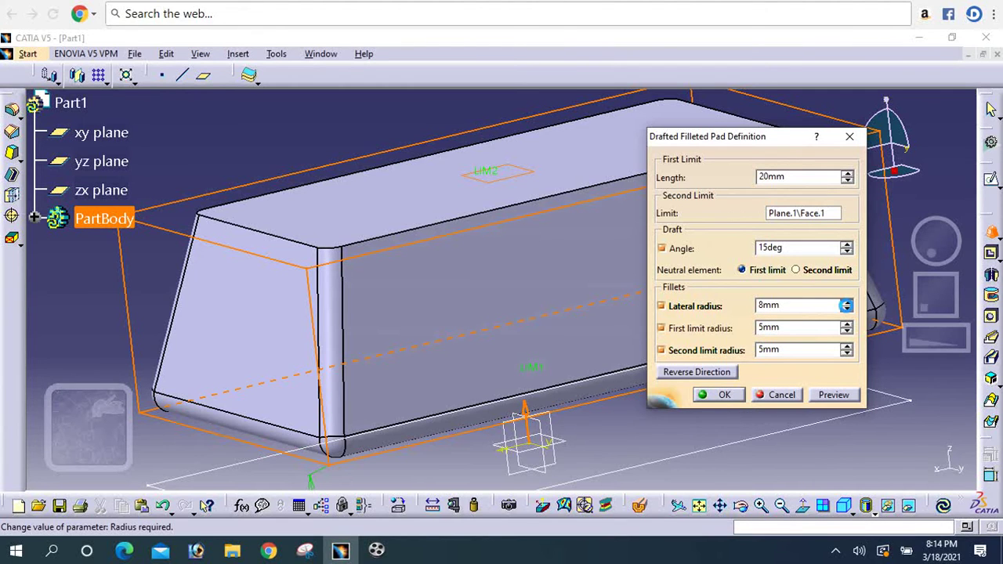
{"action": "left_click", "coordinate": [846, 304]}
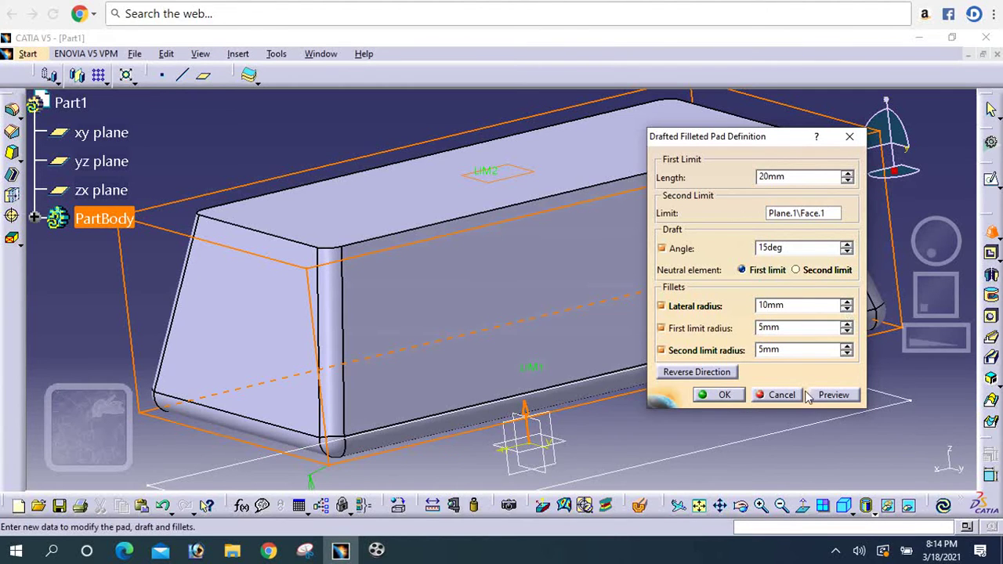
{"action": "left_click", "coordinate": [822, 394]}
{"action": "type", "text": "10"}
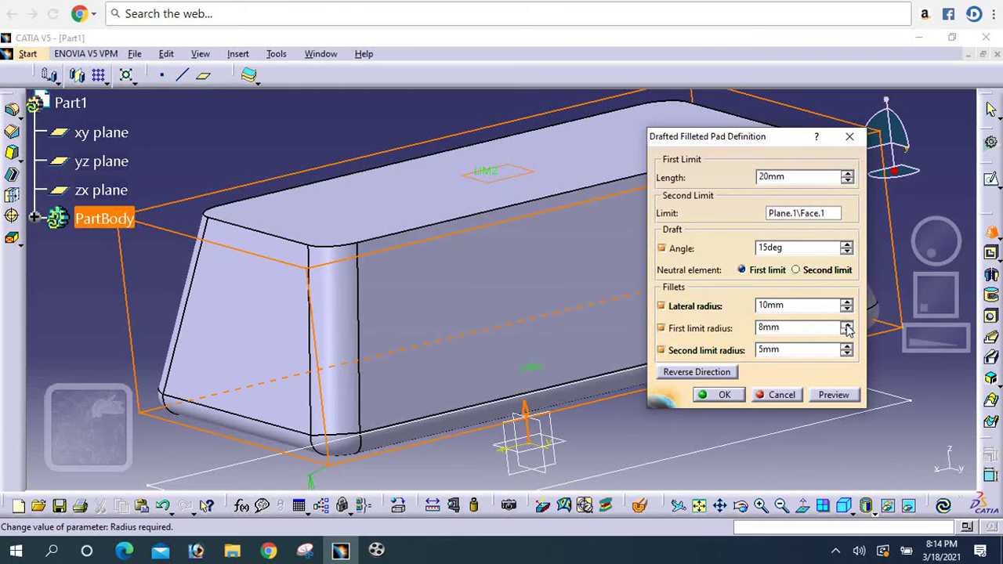
{"action": "left_click", "coordinate": [832, 394]}
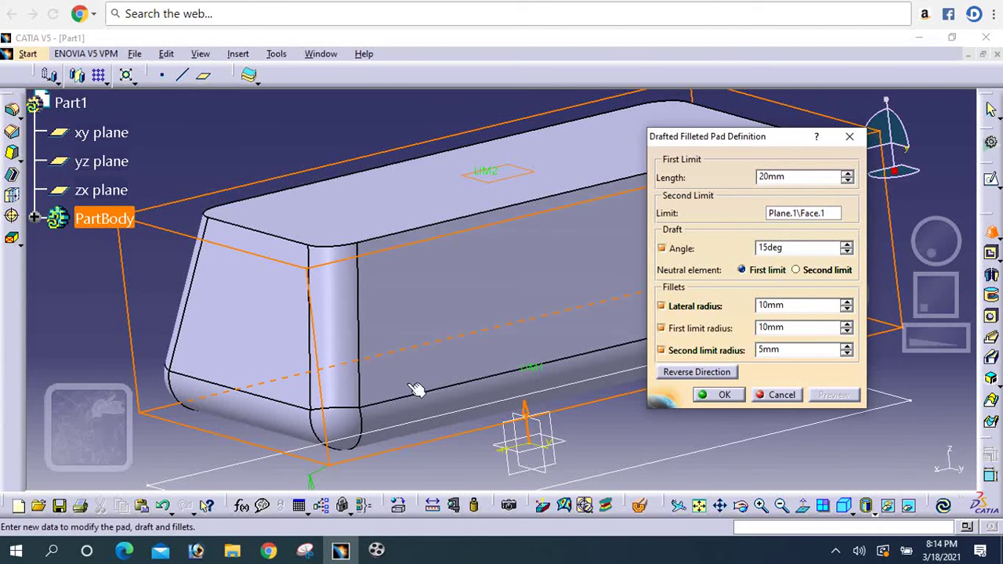
{"action": "mouse_move", "coordinate": [418, 332]}
{"action": "middle_mouse_down"}
{"action": "mouse_move", "coordinate": [394, 295]}
{"action": "mouse_move", "coordinate": [404, 341]}
{"action": "mouse_move", "coordinate": [350, 403]}
{"action": "middle_mouse_up"}
{"action": "mouse_move", "coordinate": [320, 350]}
{"action": "middle_mouse_down"}
{"action": "mouse_move", "coordinate": [526, 319]}
{"action": "mouse_move", "coordinate": [385, 296]}
{"action": "mouse_move", "coordinate": [391, 306]}
{"action": "middle_mouse_up"}
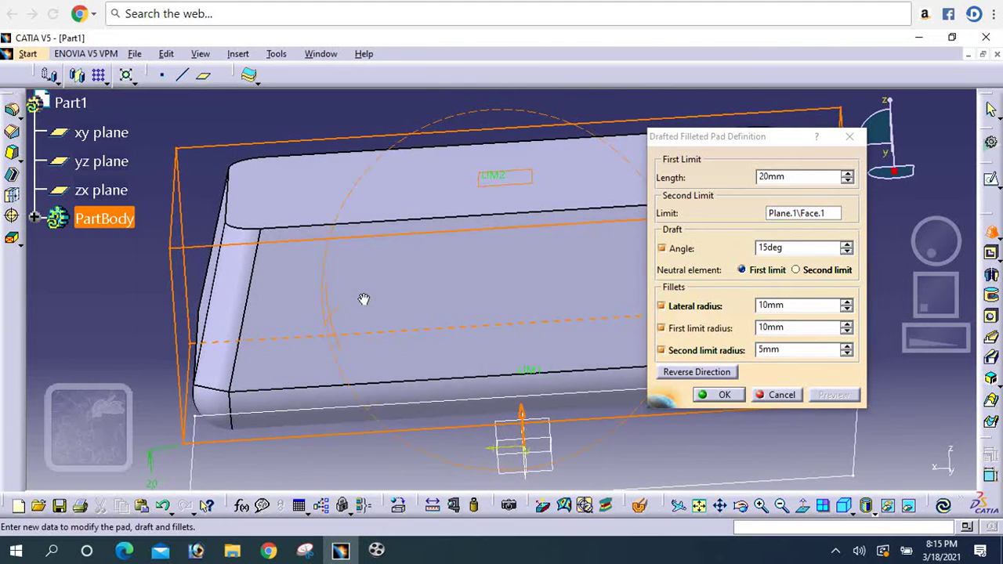
Increase the pad's draft angle to 21deg and preview it
{"action": "left_click", "coordinate": [847, 245]}
{"action": "left_click", "coordinate": [846, 244]}
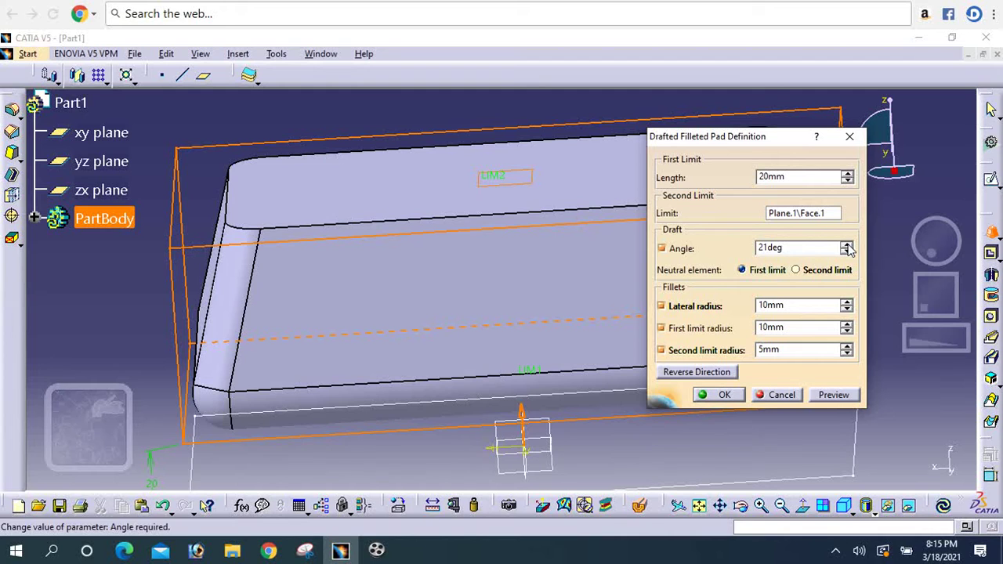
{"action": "left_click", "coordinate": [834, 394]}
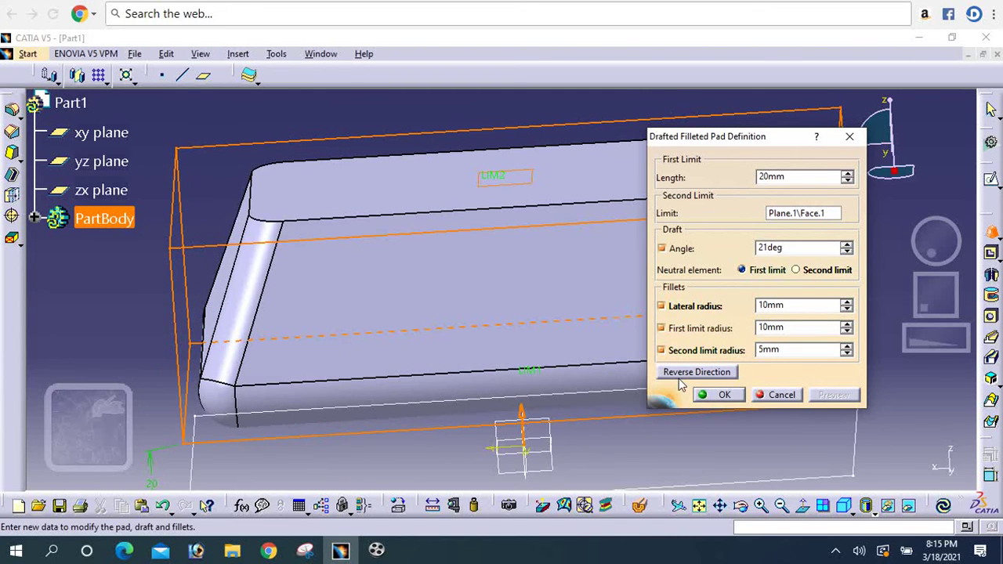
{"action": "mouse_move", "coordinate": [380, 337]}
{"action": "middle_mouse_down"}
{"action": "mouse_move", "coordinate": [391, 273]}
{"action": "mouse_move", "coordinate": [432, 183]}
{"action": "mouse_move", "coordinate": [401, 308]}
{"action": "middle_mouse_up"}
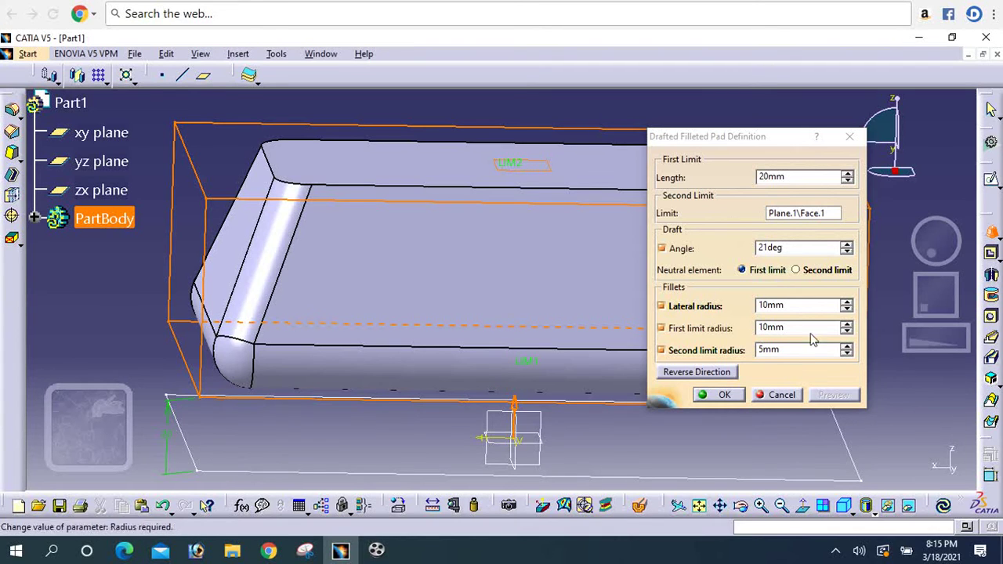
Try the second limit as neutral element, then revert to the first limit and preview
{"action": "left_click", "coordinate": [796, 272]}
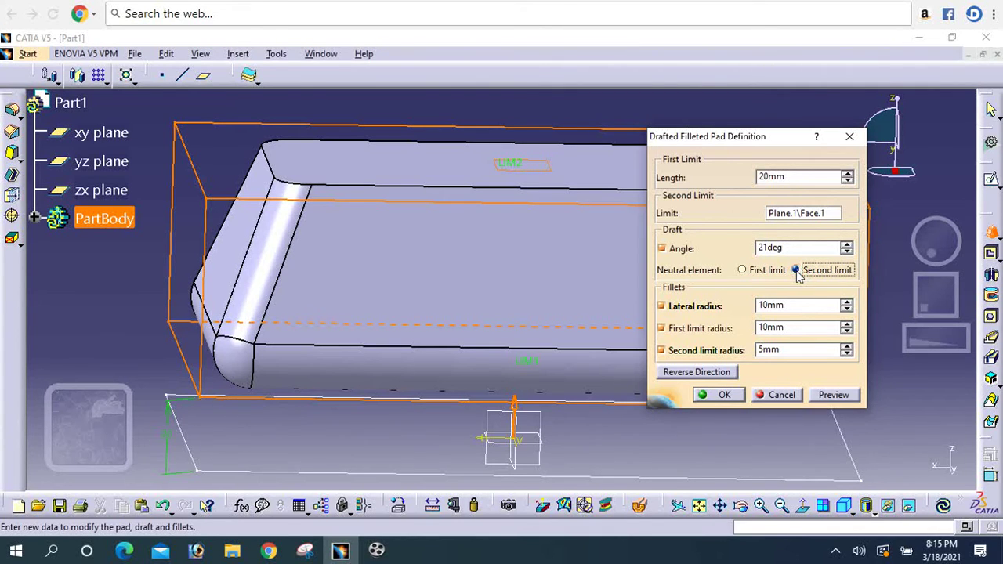
{"action": "left_click", "coordinate": [835, 398]}
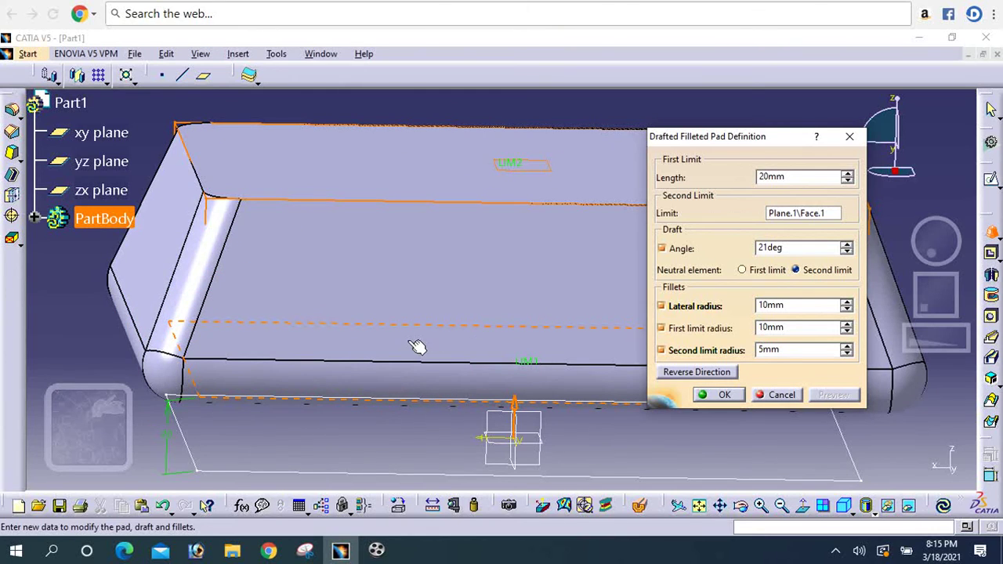
{"action": "mouse_move", "coordinate": [419, 347]}
{"action": "middle_mouse_down"}
{"action": "mouse_move", "coordinate": [468, 245]}
{"action": "mouse_move", "coordinate": [399, 369]}
{"action": "mouse_move", "coordinate": [420, 421]}
{"action": "mouse_move", "coordinate": [325, 348]}
{"action": "mouse_move", "coordinate": [320, 399]}
{"action": "mouse_move", "coordinate": [411, 323]}
{"action": "mouse_move", "coordinate": [410, 371]}
{"action": "middle_mouse_up"}
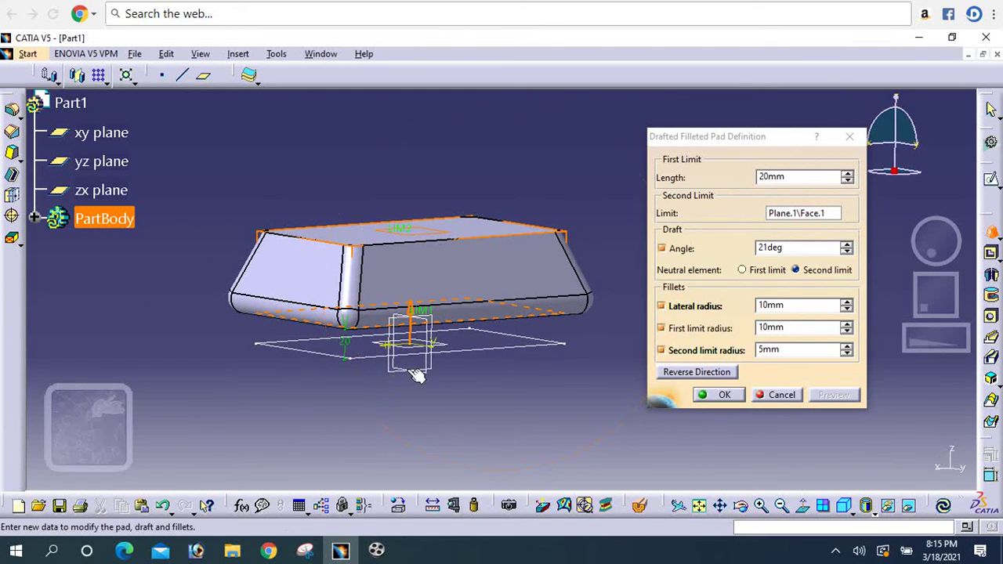
{"action": "left_click", "coordinate": [742, 270]}
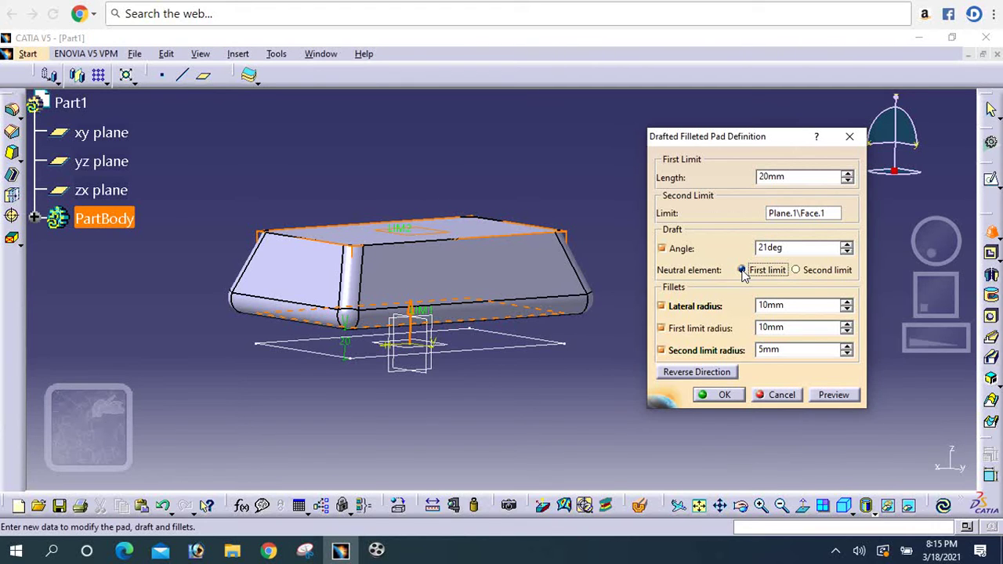
{"action": "left_click", "coordinate": [832, 396]}
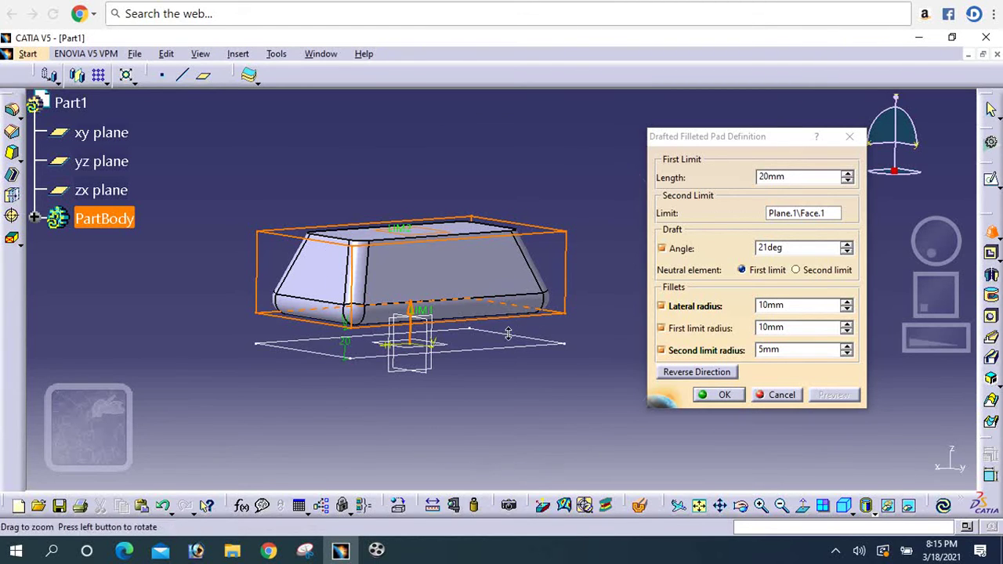
{"action": "mouse_move", "coordinate": [510, 339]}
{"action": "middle_mouse_down"}
{"action": "mouse_move", "coordinate": [506, 267]}
{"action": "mouse_move", "coordinate": [475, 324]}
{"action": "mouse_move", "coordinate": [518, 279]}
{"action": "middle_mouse_up"}
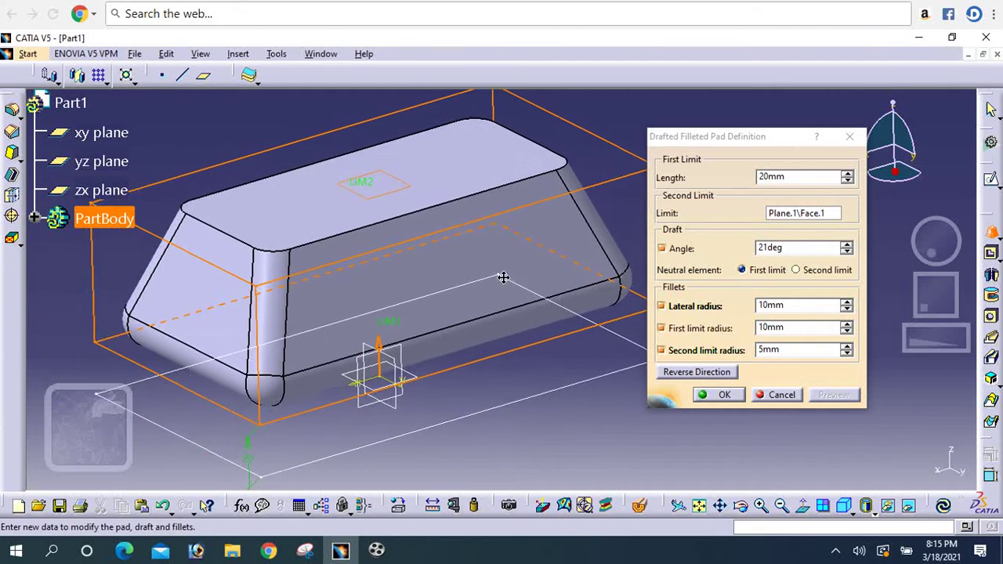
Confirm the drafted filleted pad as Pad.1 and orbit to show its top face
{"action": "left_click", "coordinate": [724, 394]}
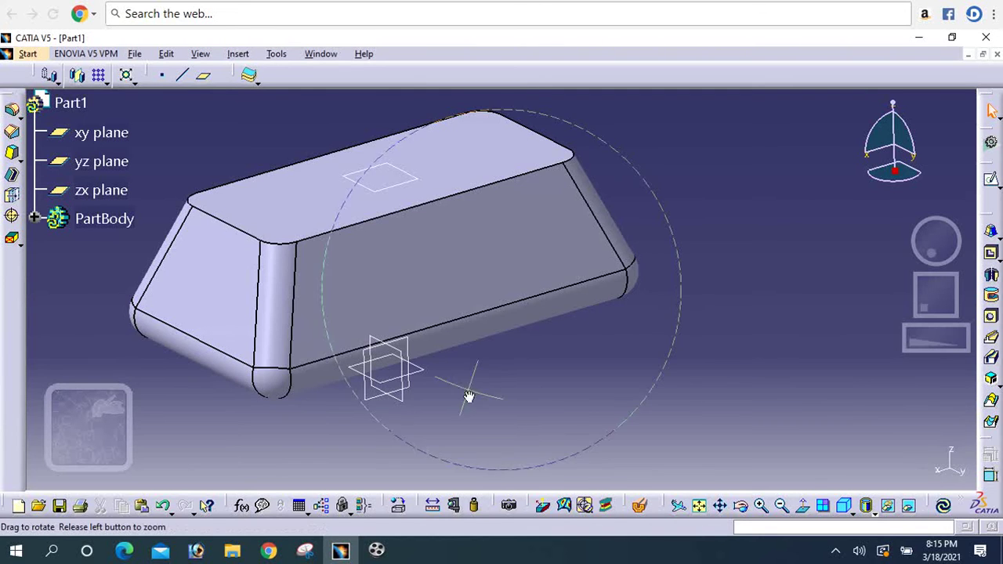
{"action": "middle_click_drag", "start_coordinate": [469, 391], "coordinate": [583, 368]}
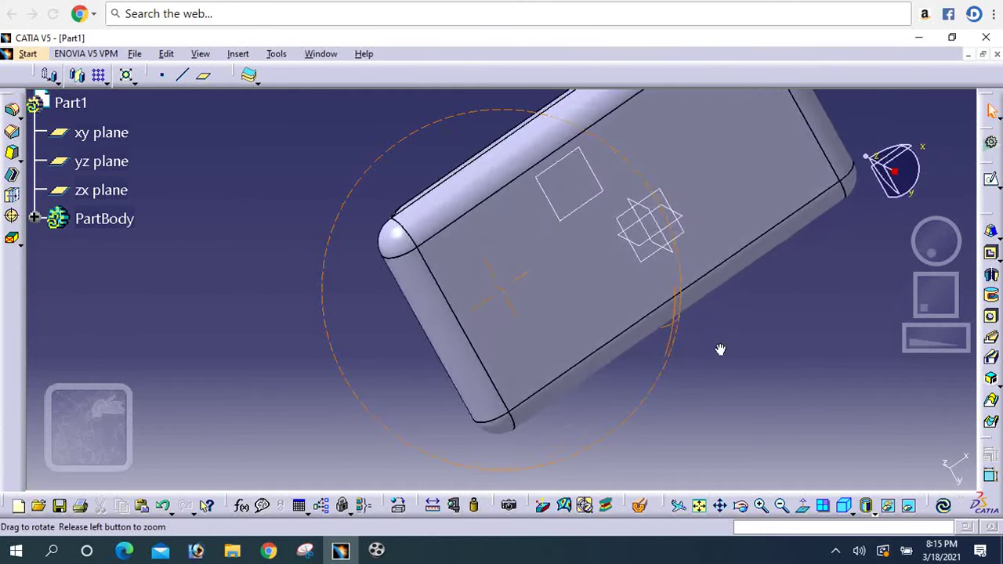
{"action": "mouse_move", "coordinate": [582, 368]}
{"action": "middle_mouse_down"}
{"action": "mouse_move", "coordinate": [539, 374]}
{"action": "mouse_move", "coordinate": [538, 270]}
{"action": "mouse_move", "coordinate": [509, 262]}
{"action": "mouse_move", "coordinate": [611, 261]}
{"action": "middle_mouse_up"}
Start a sketch on the block's top face and project its outline as construction geometry
{"action": "left_click", "coordinate": [617, 224]}
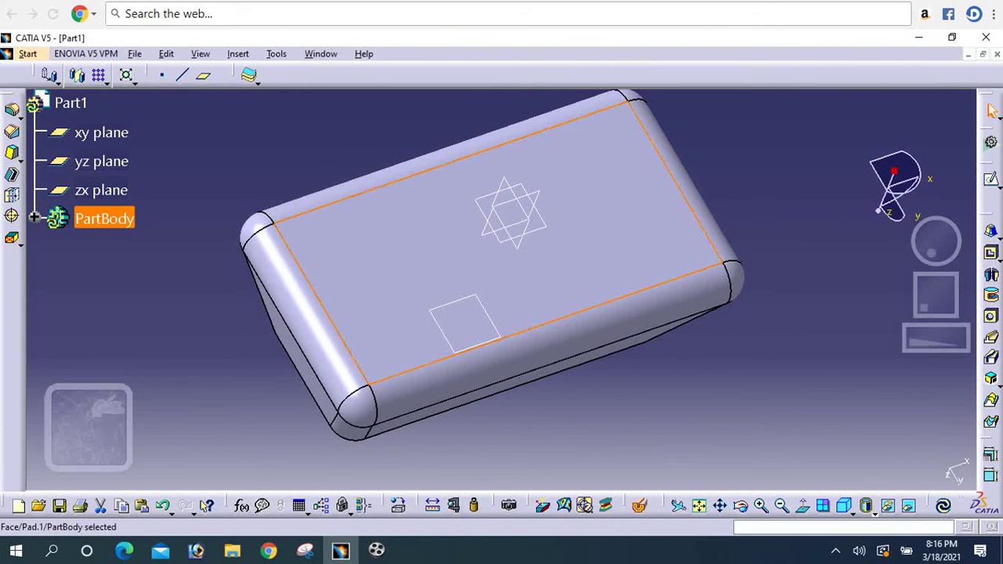
{"action": "left_click", "coordinate": [992, 182]}
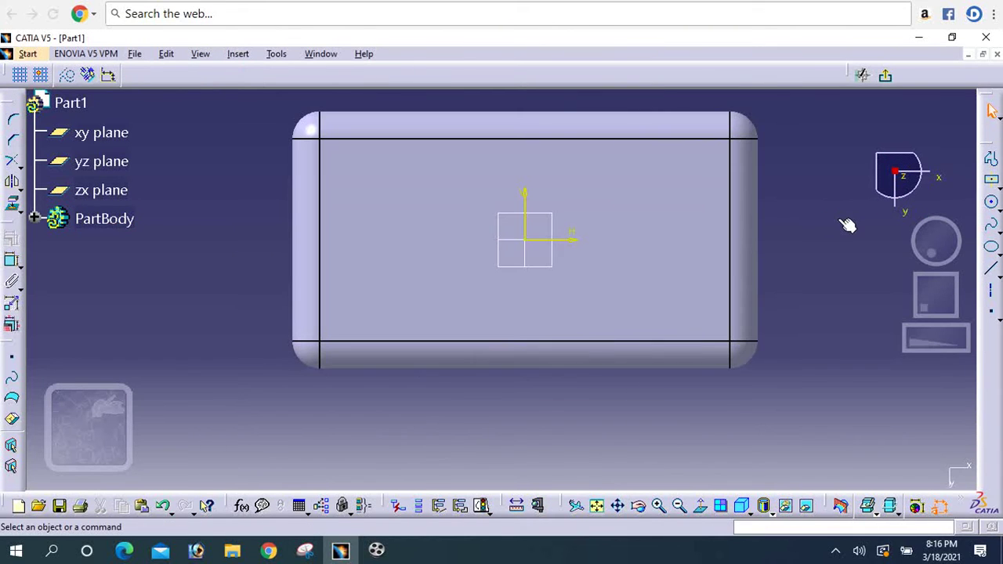
{"action": "left_click", "coordinate": [69, 76]}
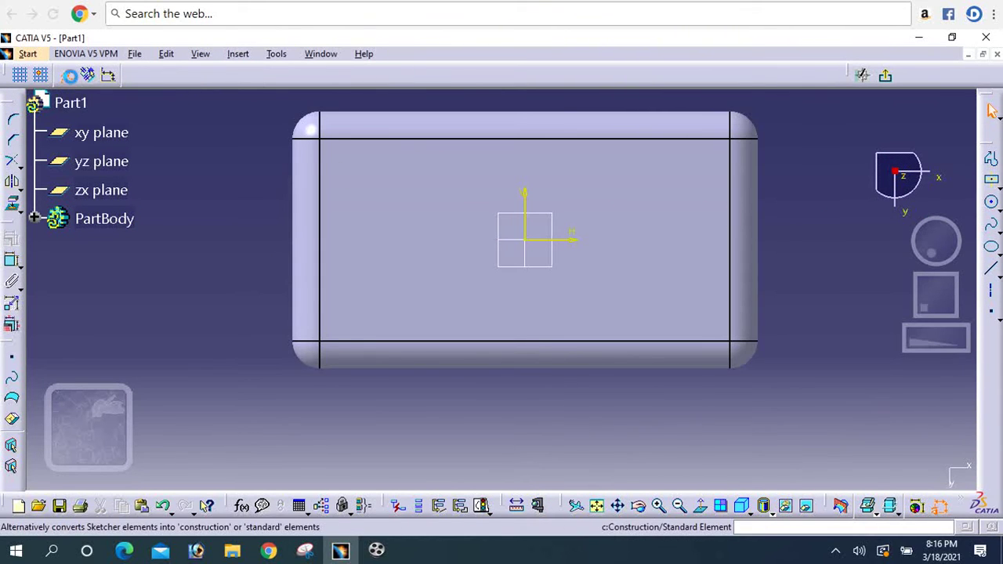
{"action": "left_click", "coordinate": [14, 205]}
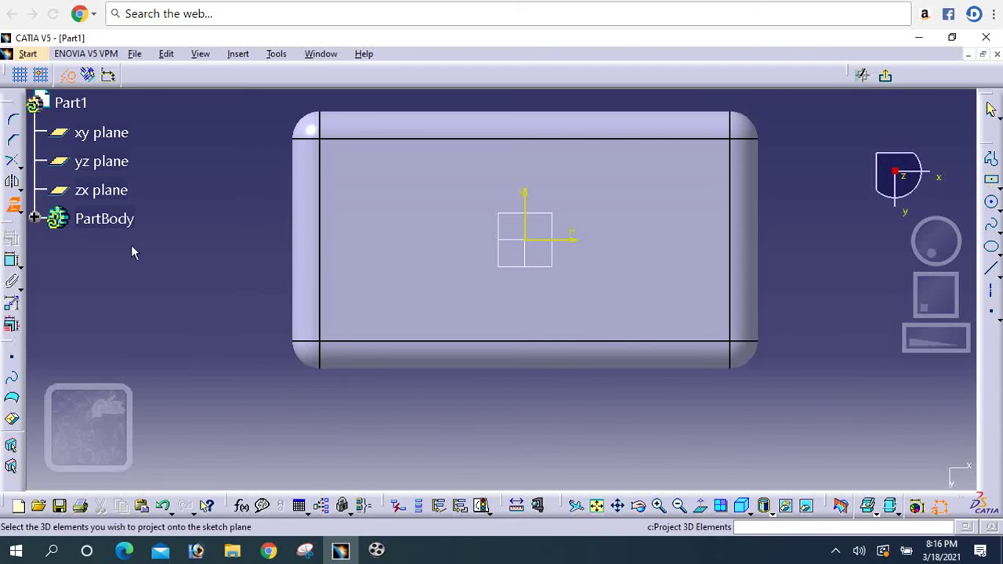
{"action": "left_click", "coordinate": [460, 226]}
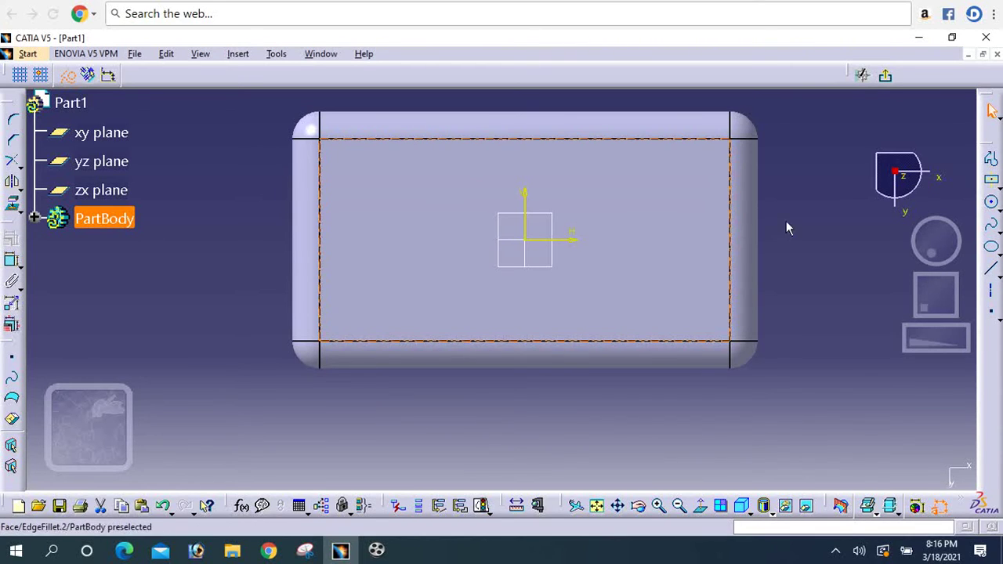
{"action": "left_click", "coordinate": [813, 221]}
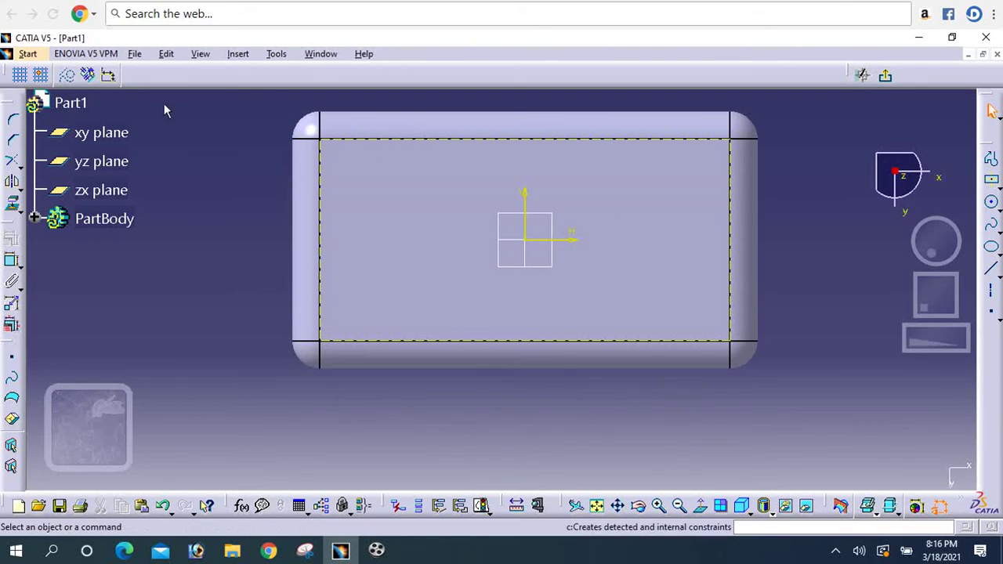
Draw a smaller centred rectangle around the sketch origin
{"action": "left_click", "coordinate": [992, 182]}
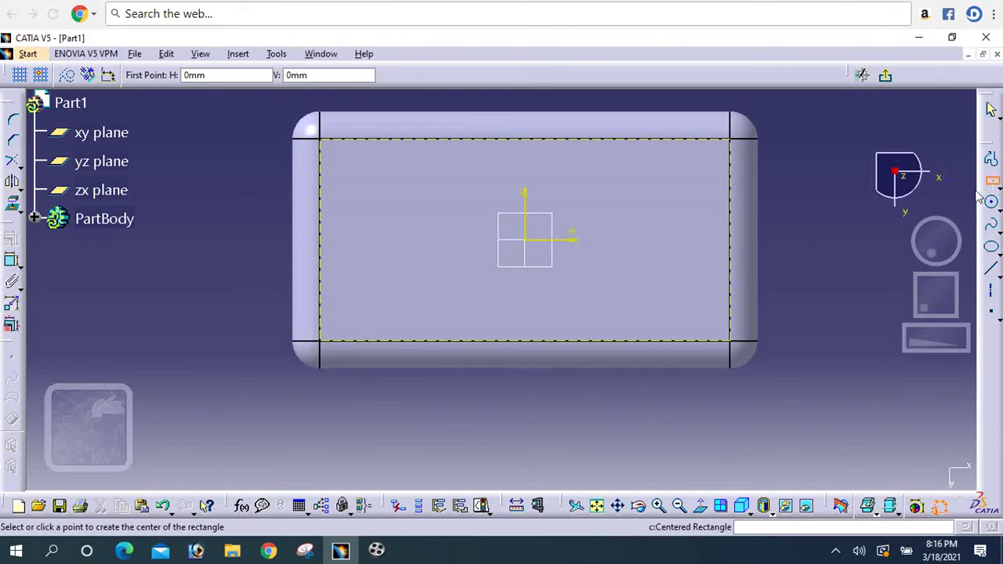
{"action": "left_click", "coordinate": [525, 239]}
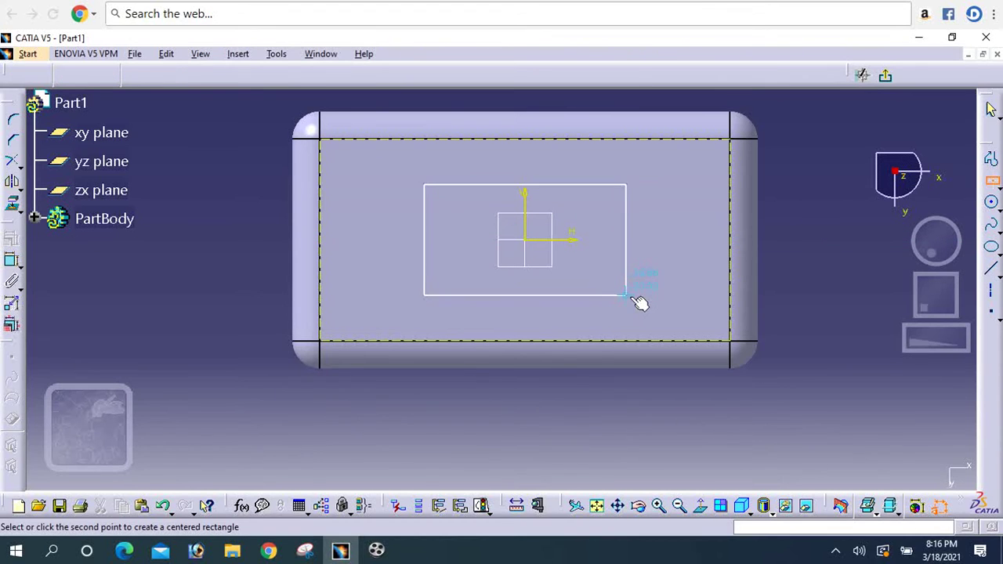
{"action": "left_click", "coordinate": [631, 296]}
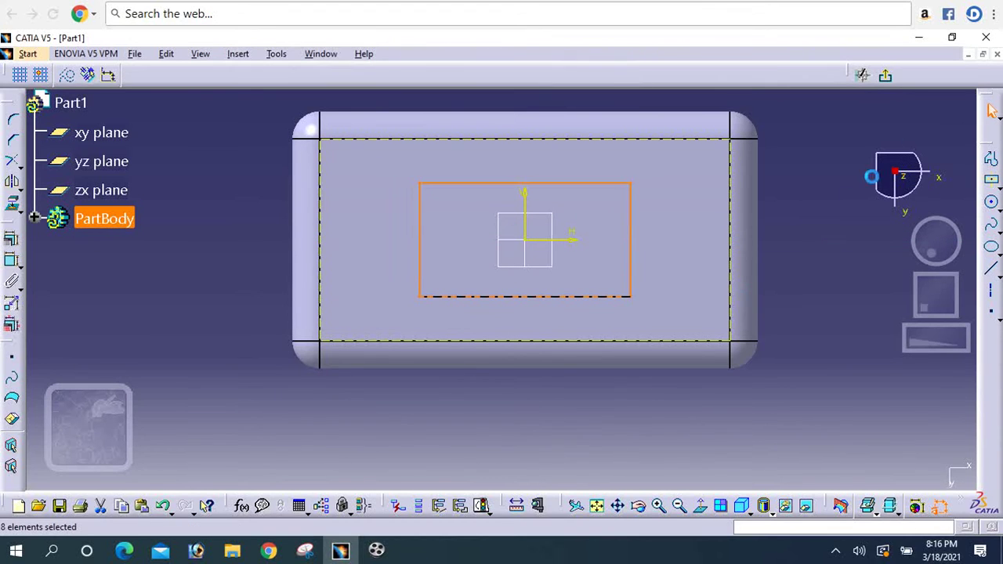
Exit the top-face sketch and start a Drafted Filleted Pocket
{"action": "left_click", "coordinate": [888, 82]}
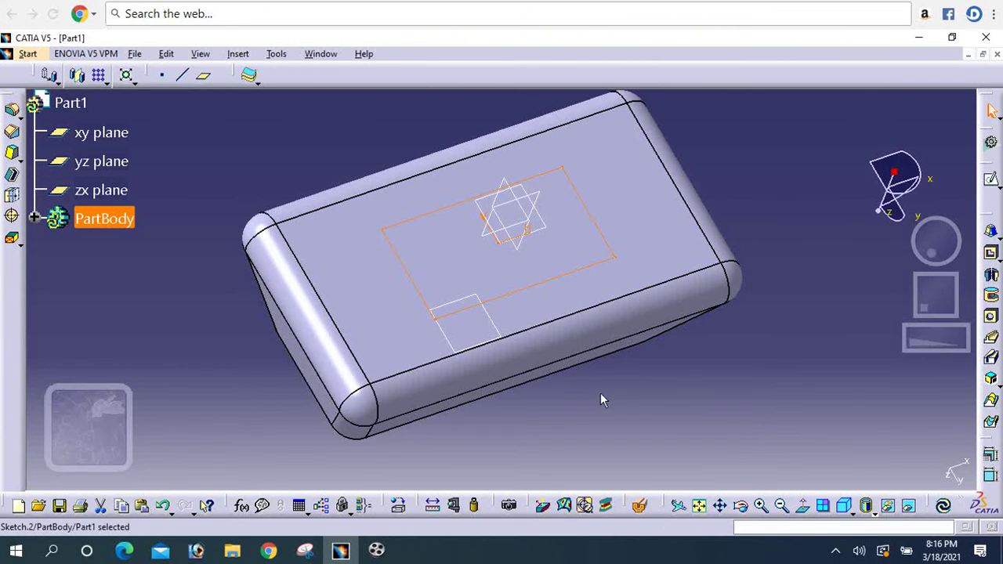
{"action": "mouse_move", "coordinate": [753, 192]}
{"action": "middle_mouse_down"}
{"action": "mouse_move", "coordinate": [688, 379]}
{"action": "mouse_move", "coordinate": [781, 374]}
{"action": "mouse_move", "coordinate": [764, 298]}
{"action": "mouse_move", "coordinate": [712, 368]}
{"action": "mouse_move", "coordinate": [663, 372]}
{"action": "middle_mouse_up"}
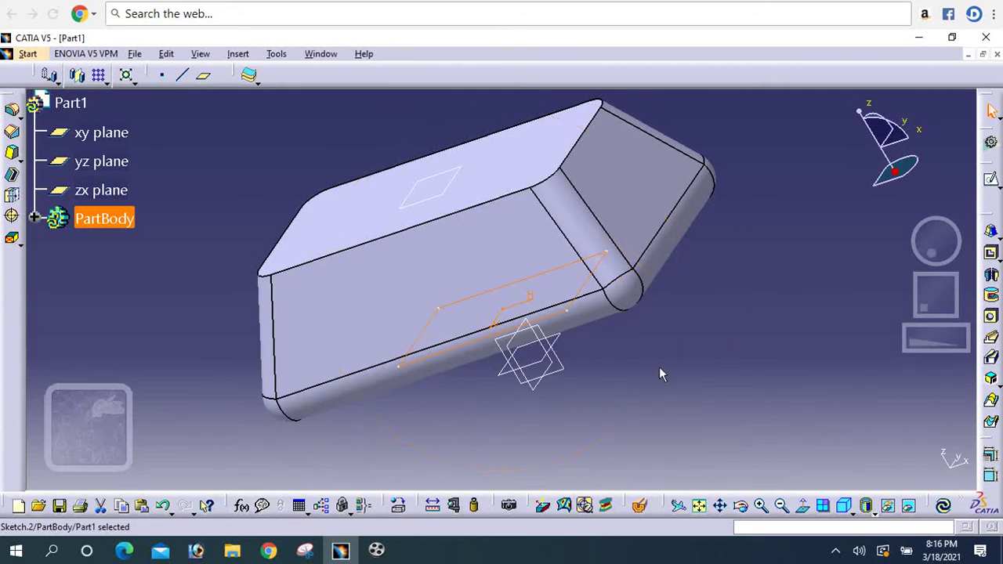
{"action": "mouse_move", "coordinate": [430, 353]}
{"action": "middle_mouse_down"}
{"action": "mouse_move", "coordinate": [556, 305]}
{"action": "mouse_move", "coordinate": [556, 329]}
{"action": "middle_mouse_up"}
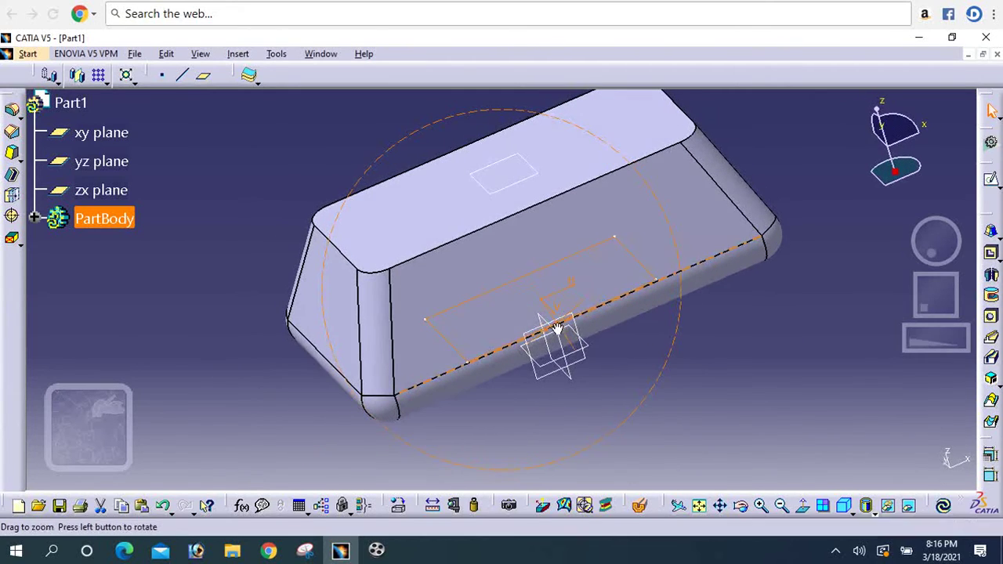
{"action": "left_click", "coordinate": [739, 327]}
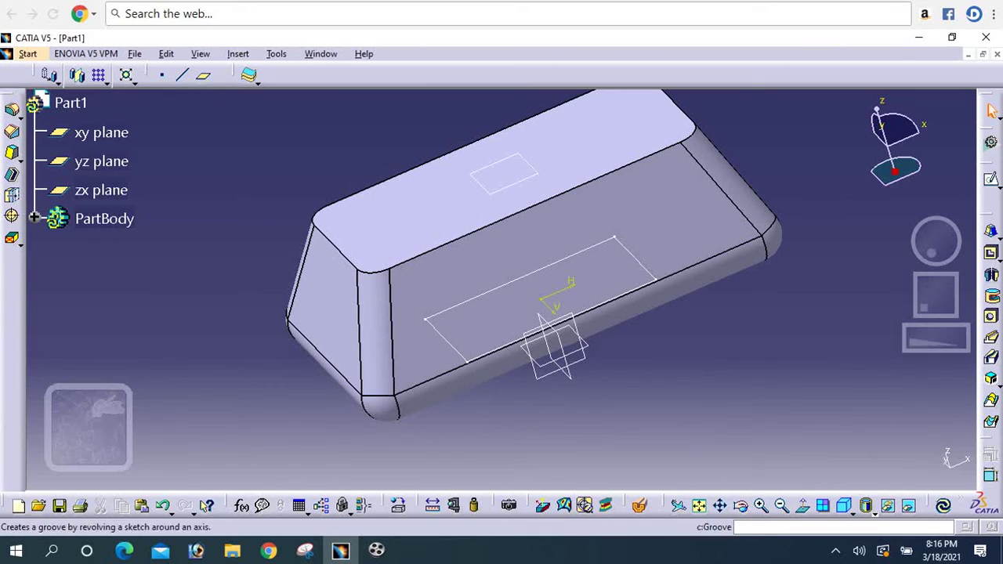
{"action": "left_click", "coordinate": [996, 254]}
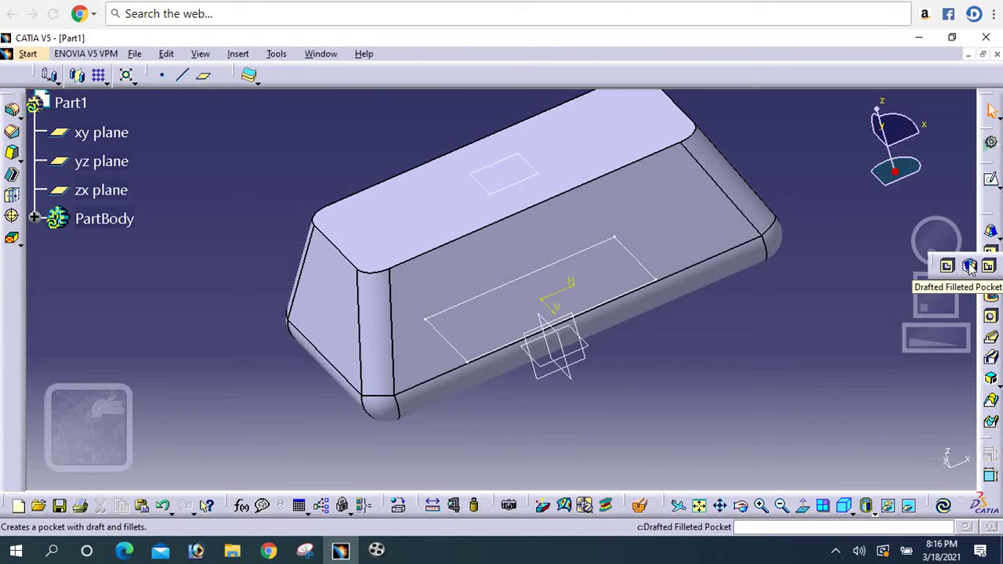
{"action": "left_click", "coordinate": [970, 267]}
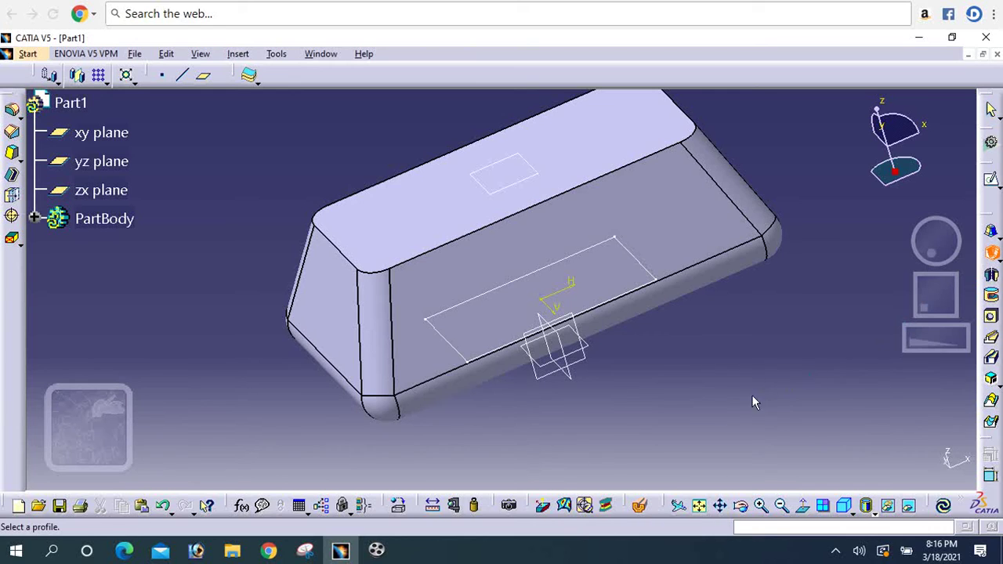
Preview a drafted filleted pocket from Sketch.2 limited by the top face, then cancel it
{"action": "left_click", "coordinate": [634, 287]}
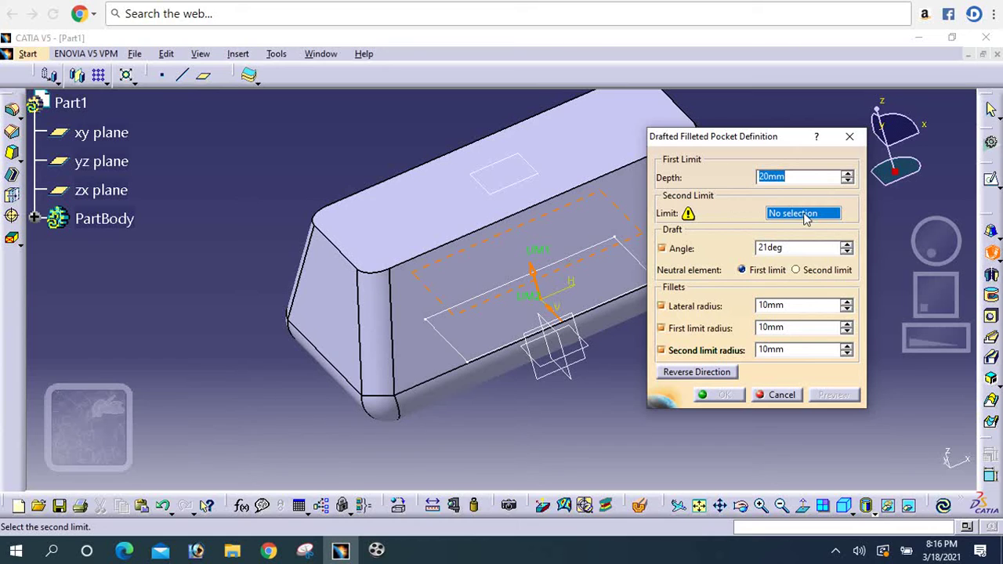
{"action": "left_click", "coordinate": [523, 177]}
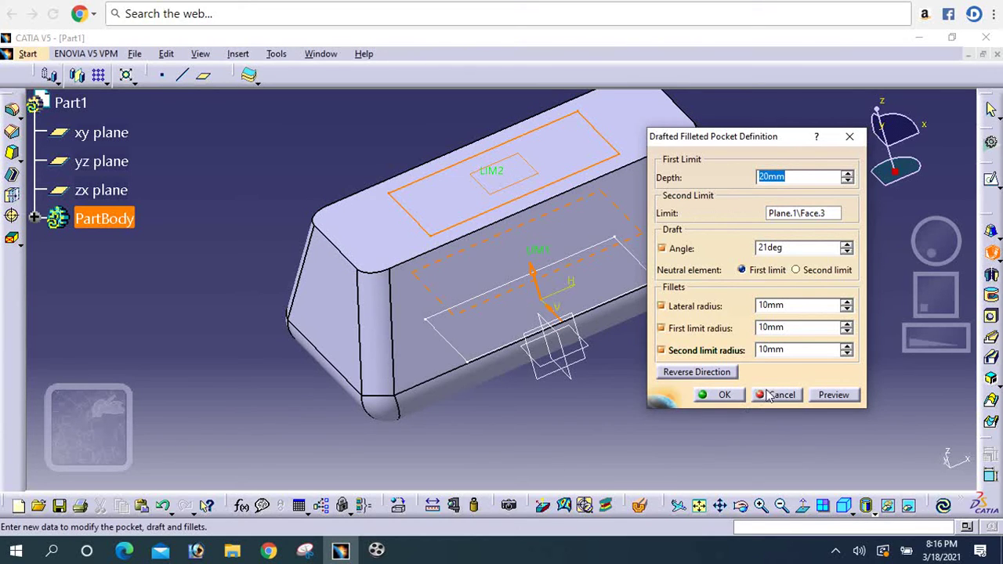
{"action": "left_click", "coordinate": [832, 397]}
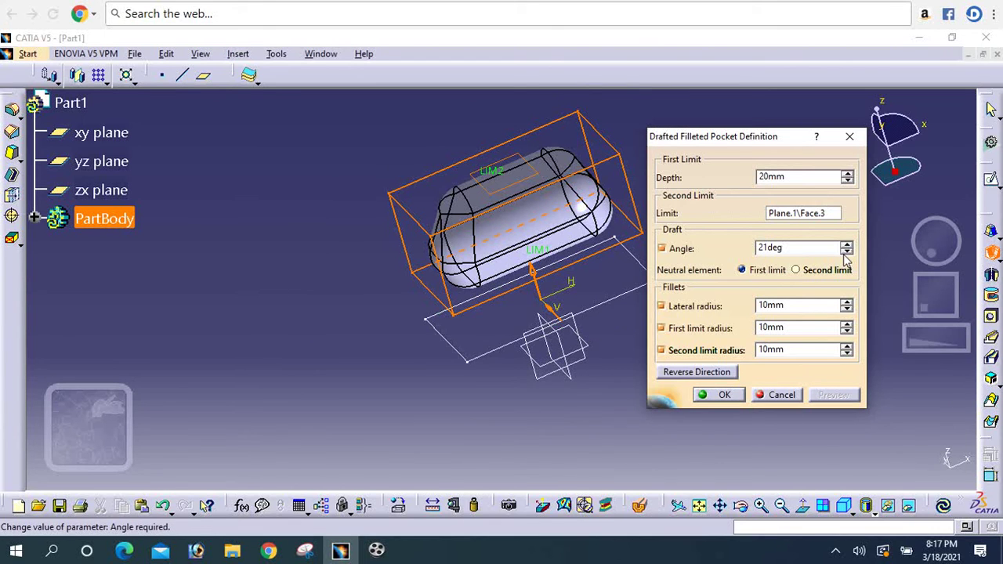
{"action": "left_click", "coordinate": [789, 396]}
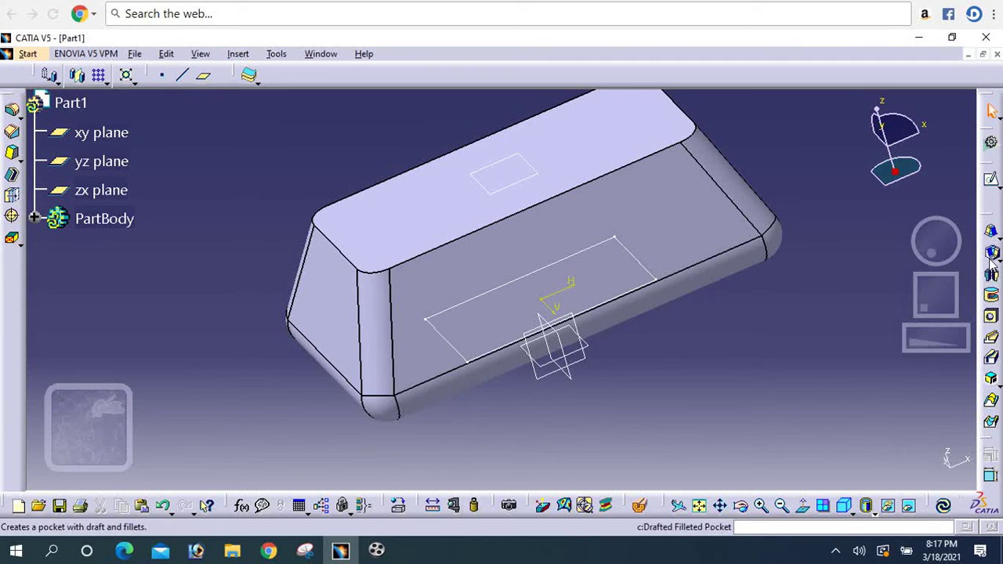
Define a drafted filleted pocket from the rectangle sketch to the top face, lateral radius 11mm
{"action": "left_click", "coordinate": [992, 253]}
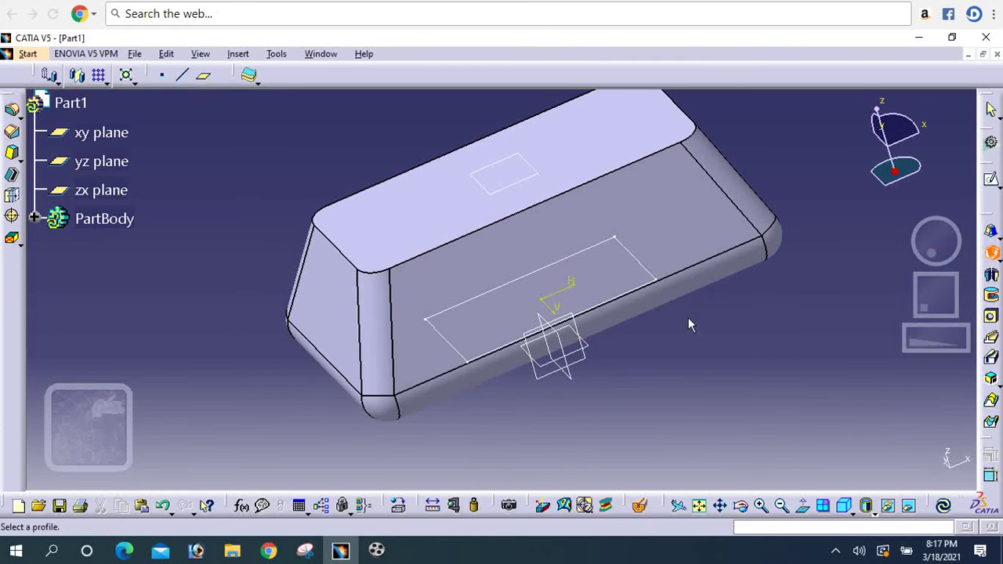
{"action": "left_click", "coordinate": [659, 275]}
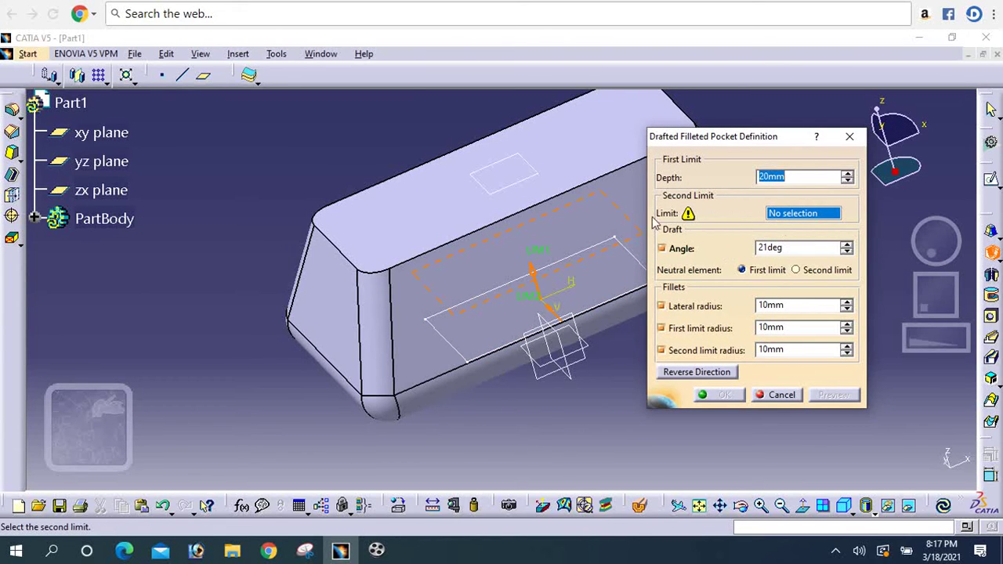
{"action": "left_click", "coordinate": [517, 181]}
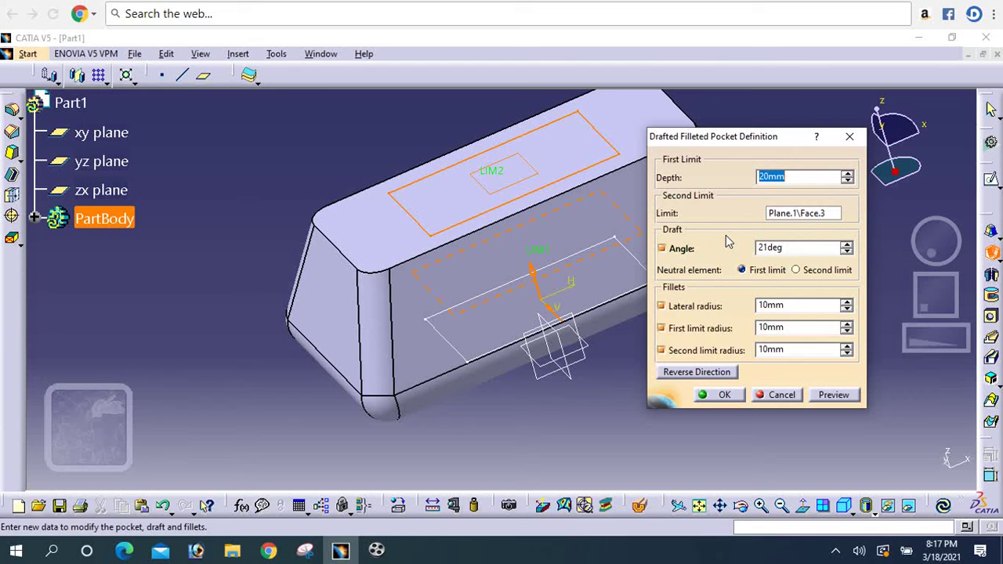
{"action": "double_click", "coordinate": [847, 254]}
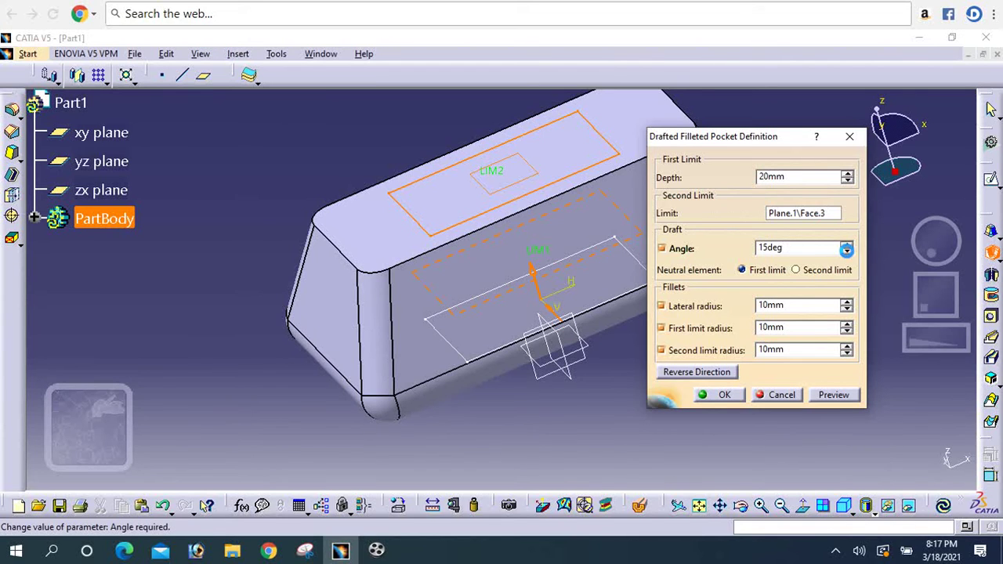
{"action": "left_click", "coordinate": [831, 394]}
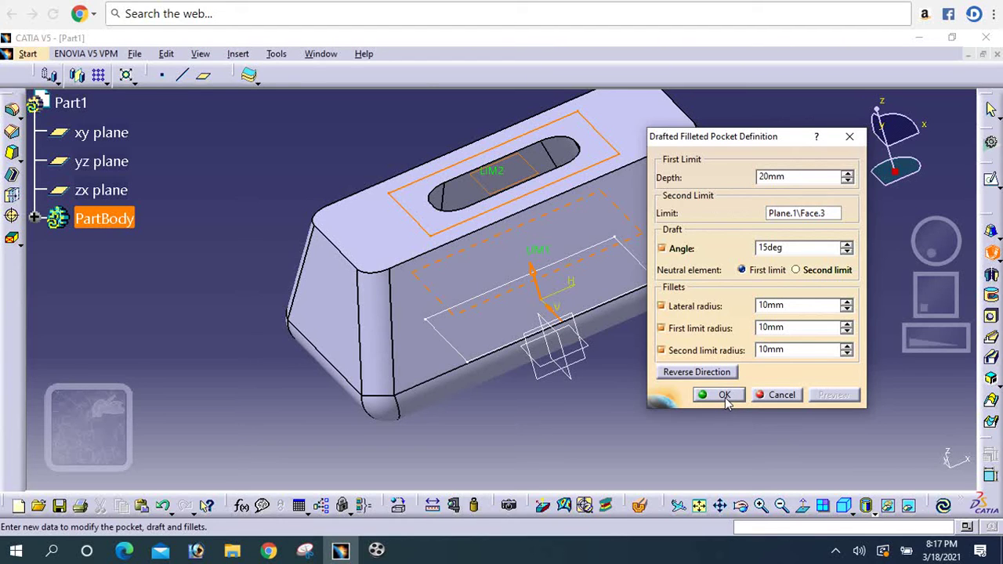
{"action": "left_click", "coordinate": [846, 302]}
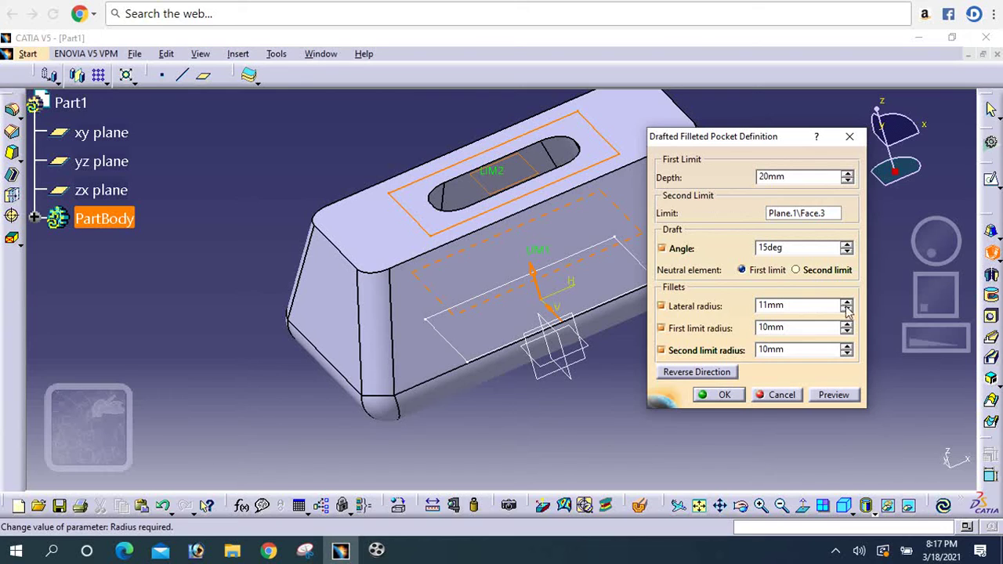
{"action": "left_click", "coordinate": [833, 396]}
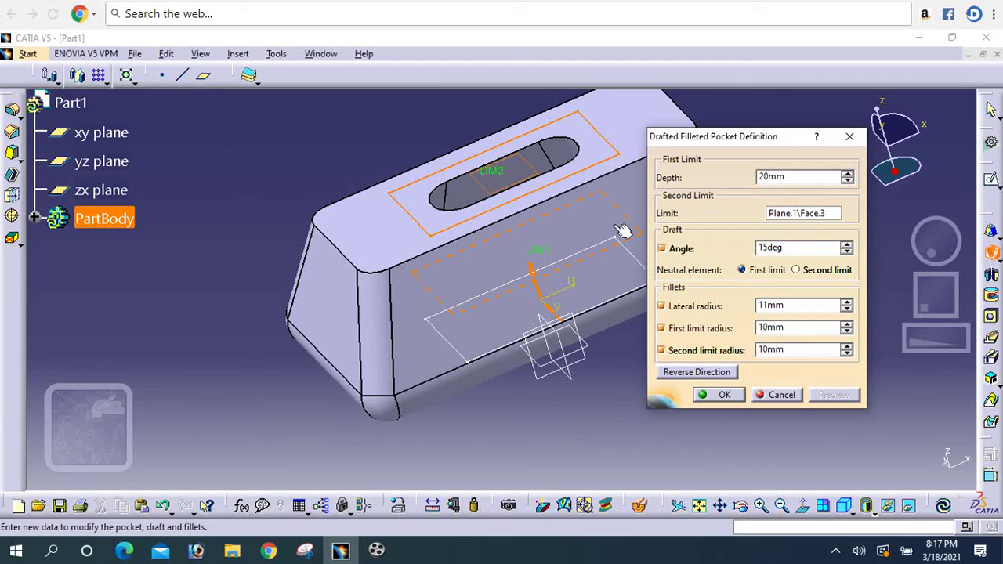
Settle the pocket's draft angle at 15deg and create the drafted filleted slot
{"action": "mouse_move", "coordinate": [472, 236]}
{"action": "middle_mouse_down"}
{"action": "mouse_move", "coordinate": [466, 343]}
{"action": "mouse_move", "coordinate": [616, 256]}
{"action": "middle_mouse_up"}
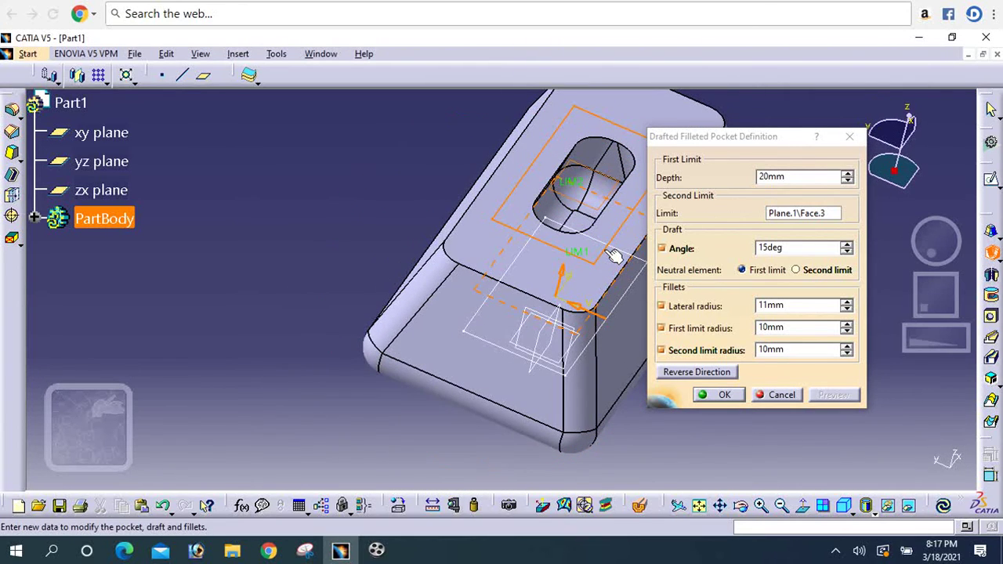
{"action": "left_click", "coordinate": [847, 245]}
{"action": "left_click", "coordinate": [847, 244]}
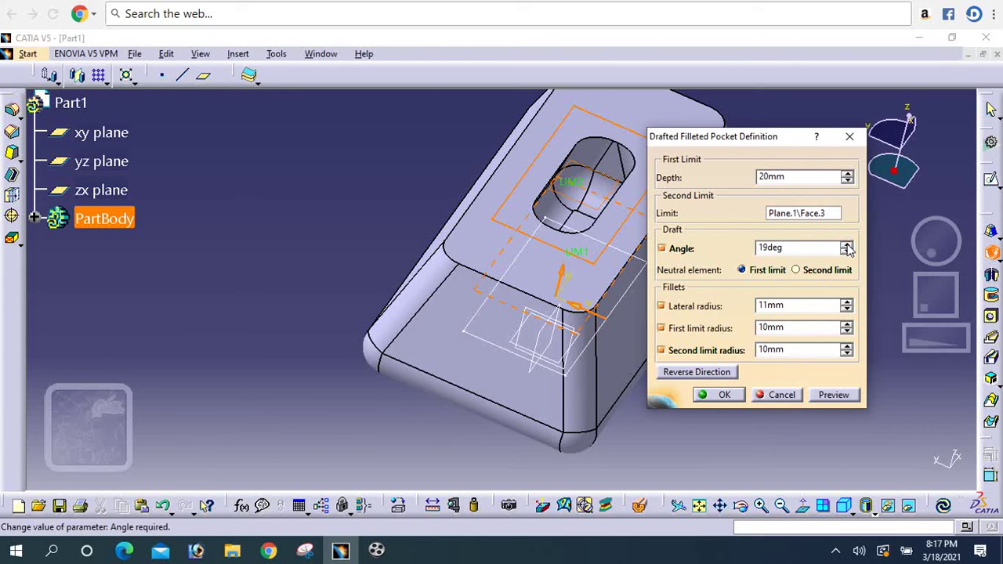
{"action": "left_click", "coordinate": [820, 396]}
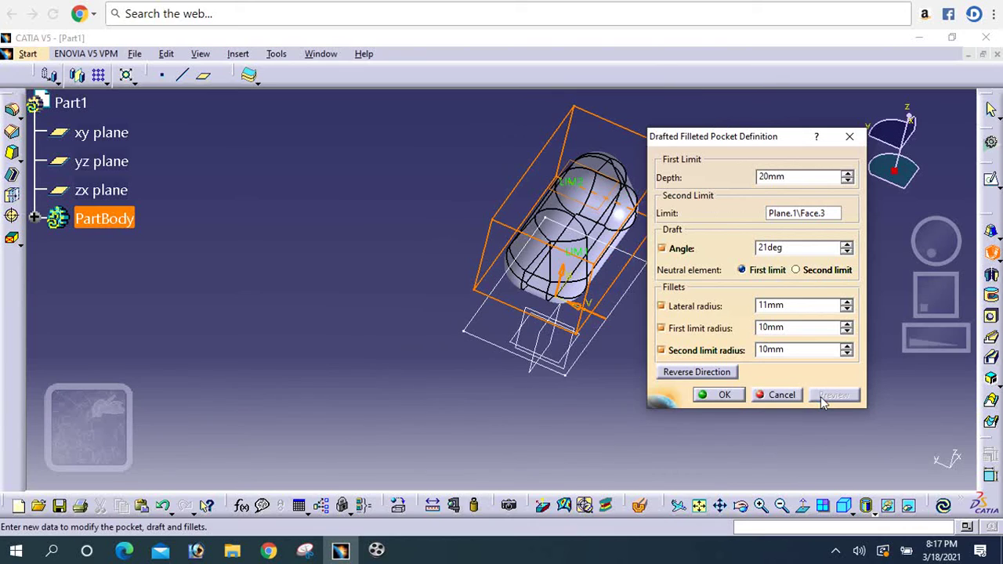
{"action": "left_click", "coordinate": [847, 251]}
{"action": "left_click", "coordinate": [847, 251]}
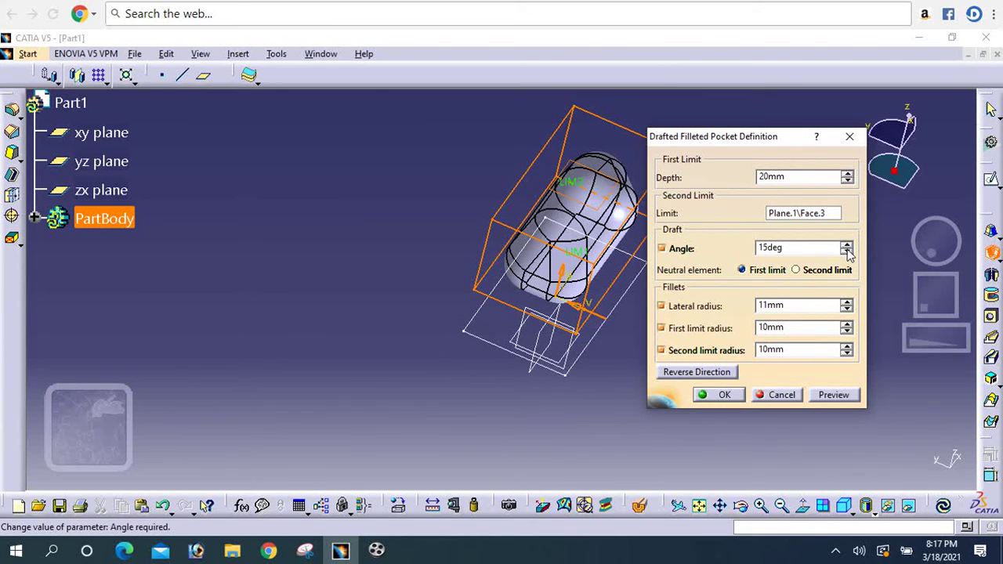
{"action": "left_click", "coordinate": [834, 396]}
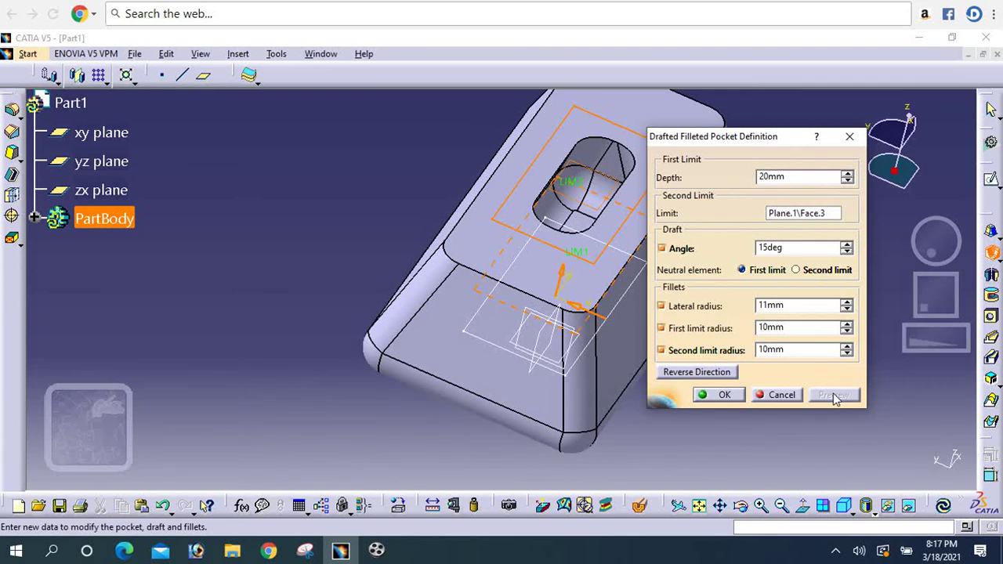
{"action": "mouse_move", "coordinate": [604, 337]}
{"action": "middle_mouse_down"}
{"action": "mouse_move", "coordinate": [465, 319]}
{"action": "mouse_move", "coordinate": [470, 337]}
{"action": "mouse_move", "coordinate": [551, 386]}
{"action": "middle_mouse_up"}
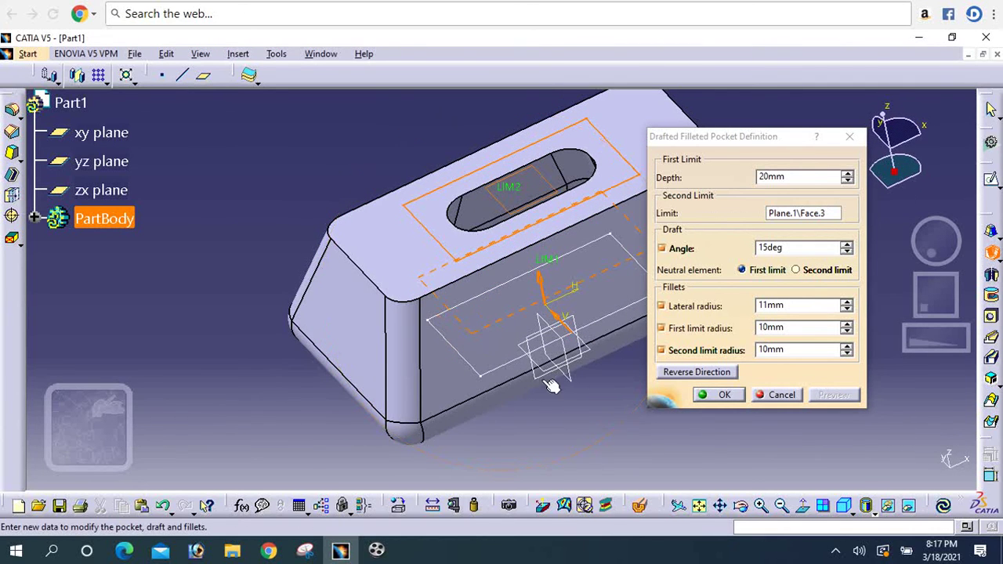
{"action": "left_click", "coordinate": [725, 395]}
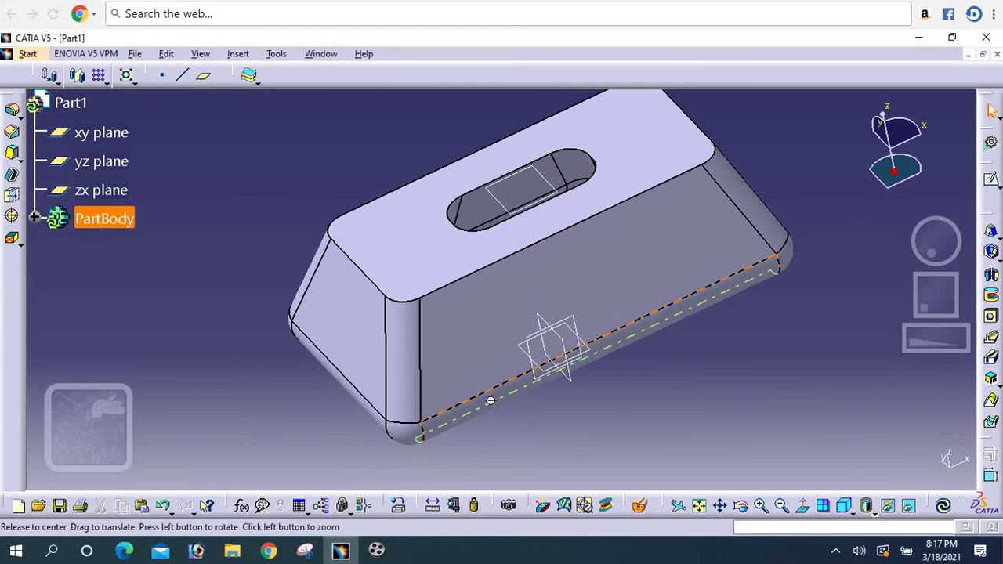
Split the block with the zx plane as splitting element, exposing the slot's cross-section
{"action": "mouse_move", "coordinate": [521, 398]}
{"action": "middle_mouse_down"}
{"action": "mouse_move", "coordinate": [604, 352]}
{"action": "mouse_move", "coordinate": [557, 363]}
{"action": "mouse_move", "coordinate": [579, 434]}
{"action": "middle_mouse_up"}
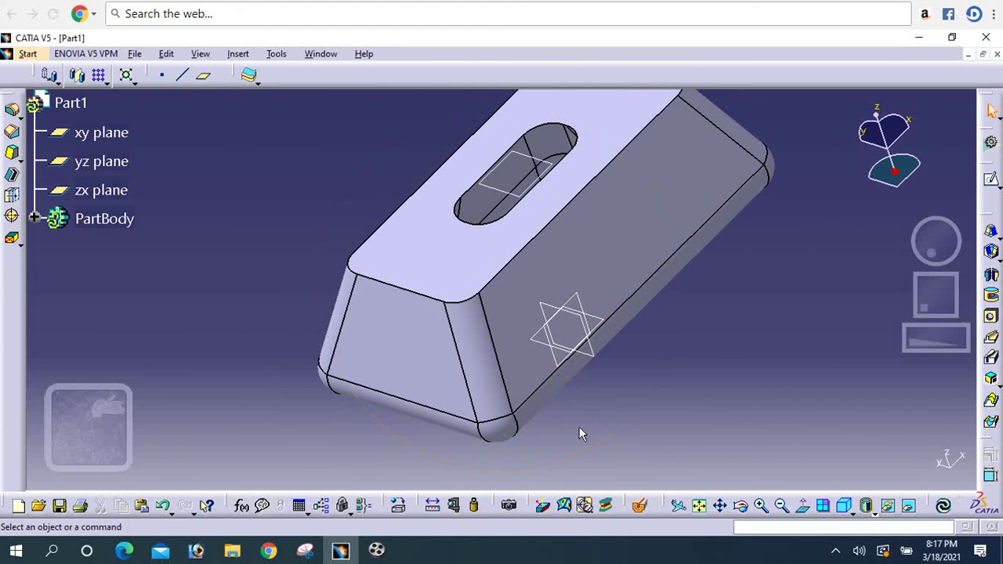
{"action": "left_click", "coordinate": [257, 81]}
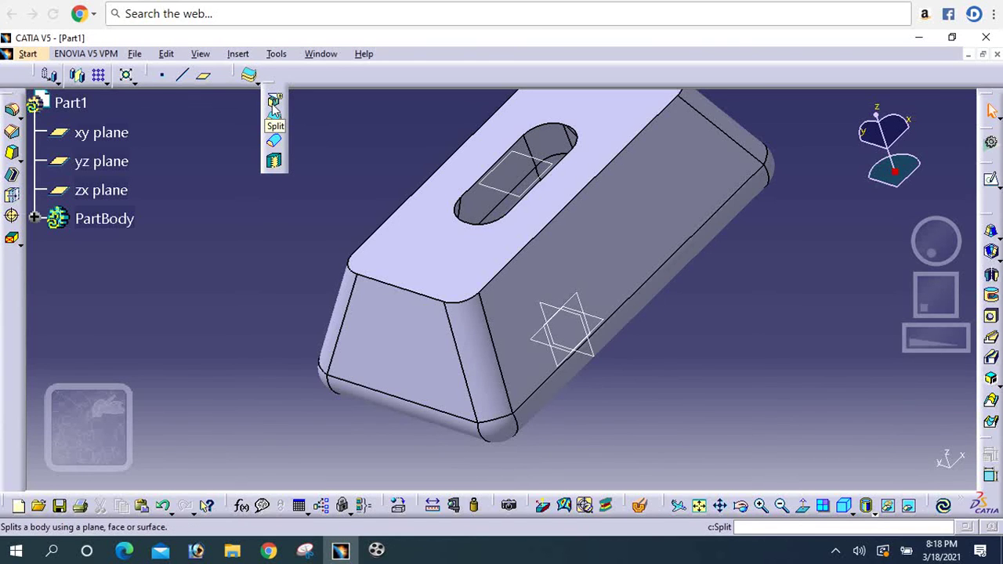
{"action": "left_click", "coordinate": [274, 140]}
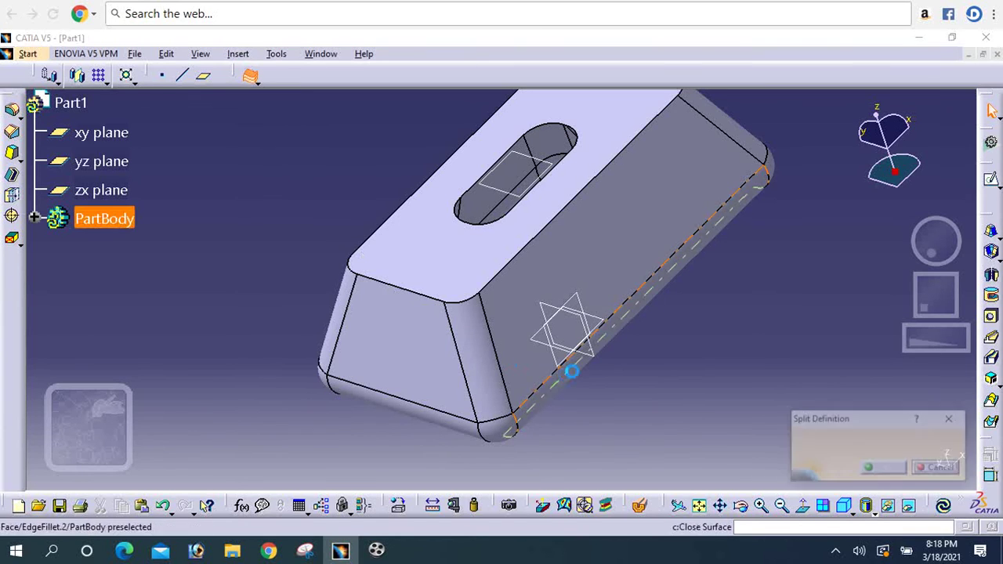
{"action": "left_click", "coordinate": [586, 297]}
{"action": "left_click", "coordinate": [890, 468]}
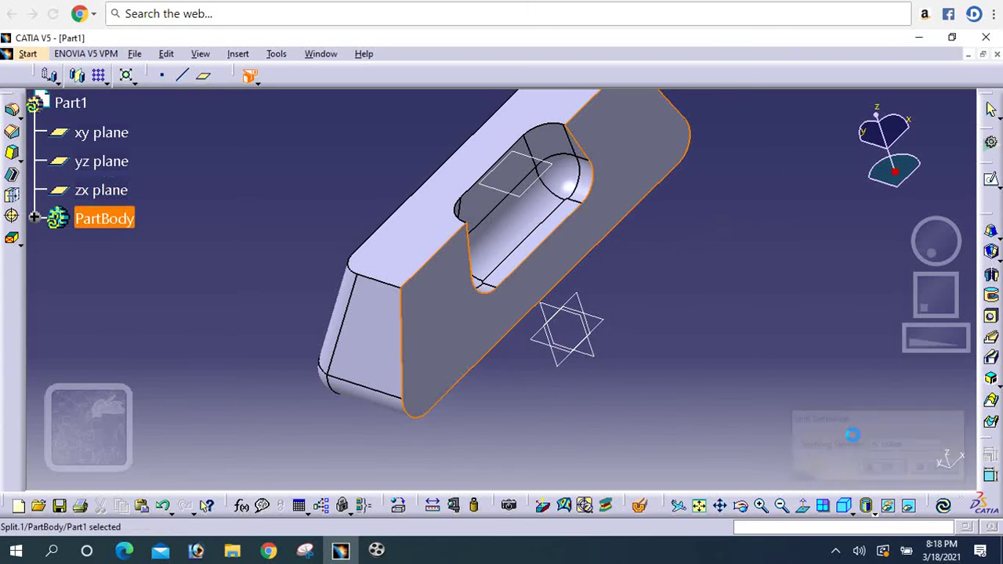
{"action": "left_click", "coordinate": [690, 362]}
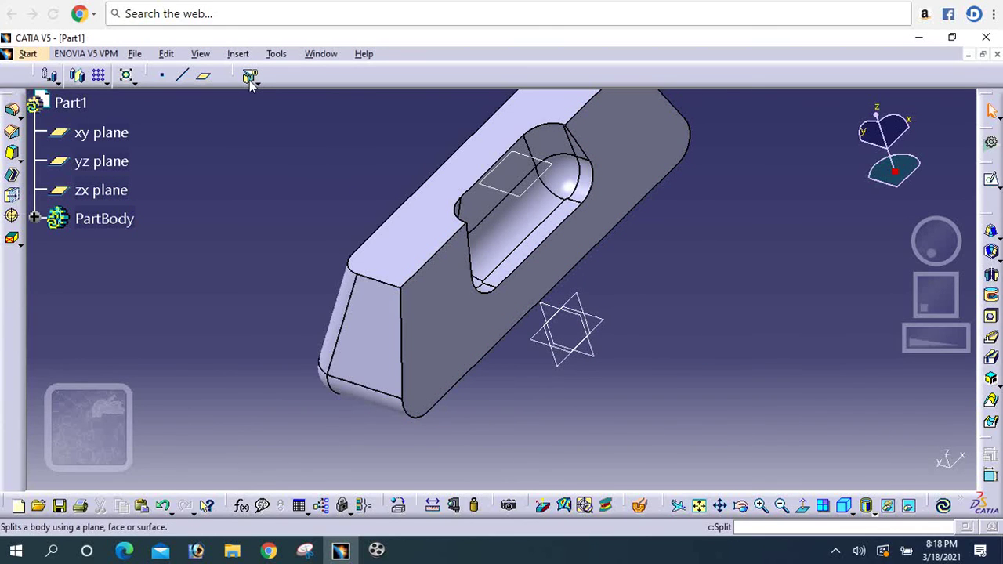
{"action": "left_click", "coordinate": [432, 506]}
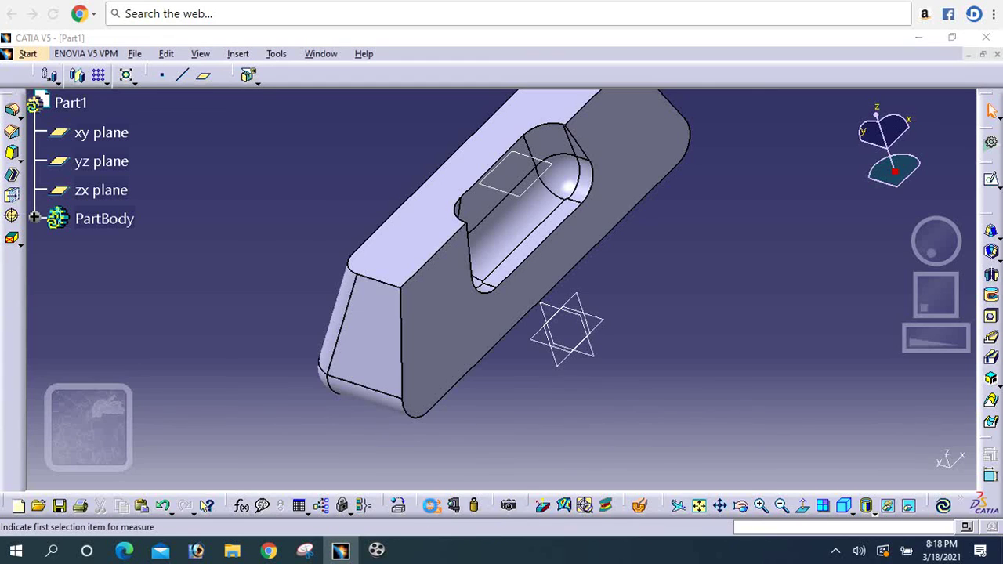
{"action": "left_click", "coordinate": [547, 244]}
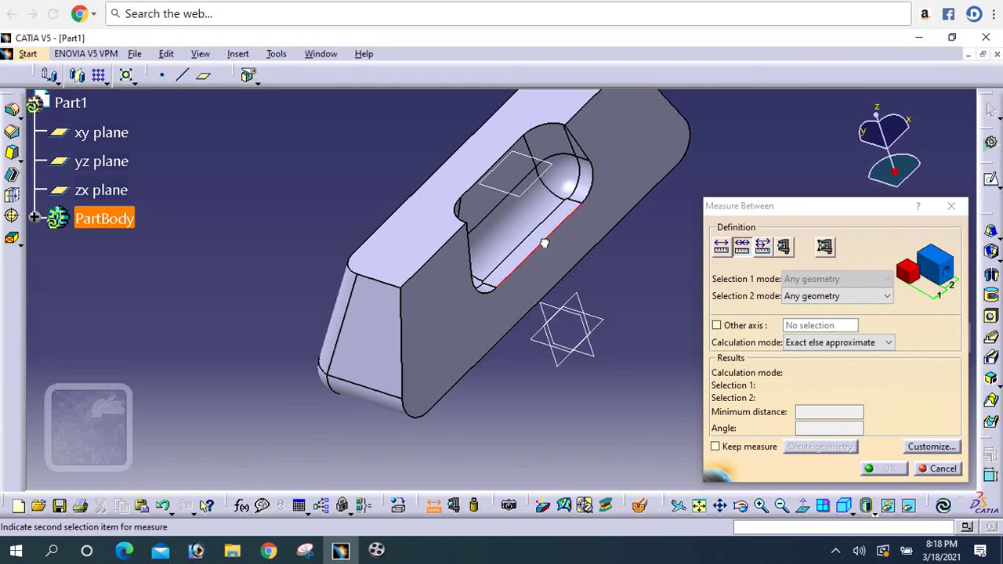
{"action": "left_click", "coordinate": [567, 287]}
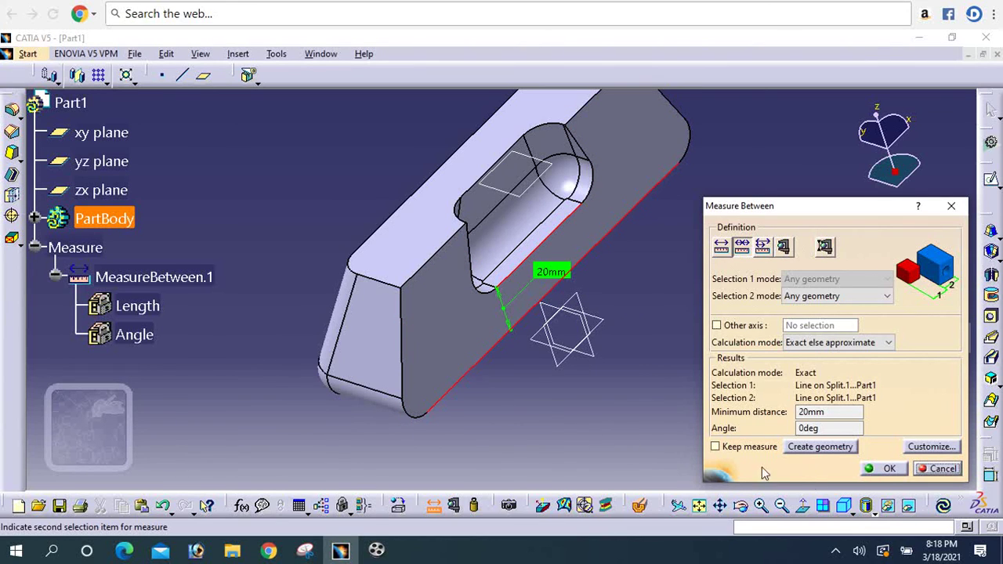
{"action": "left_click", "coordinate": [888, 468]}
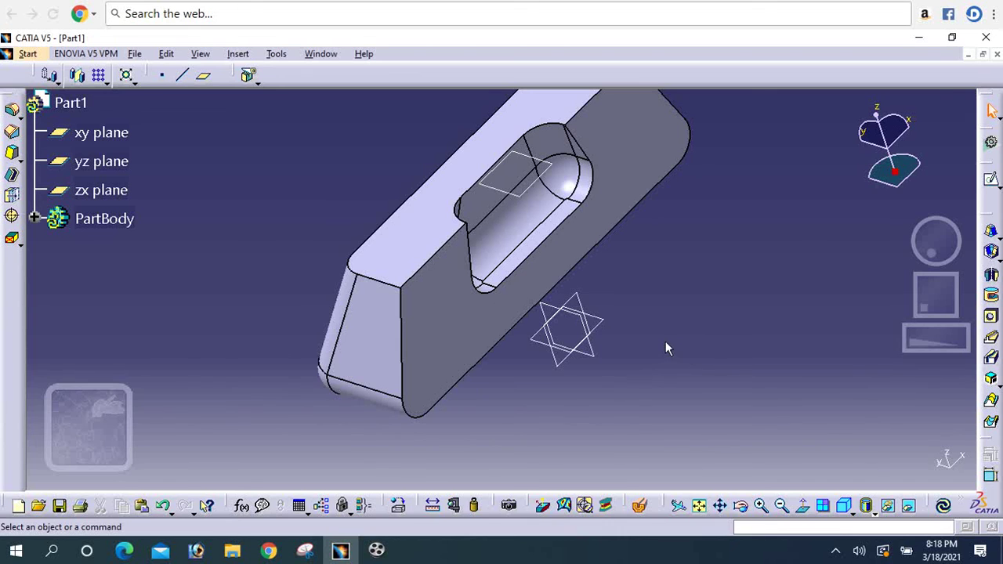
Zoom out on the split block and bring the Cute Screen Recorder window to the front
{"action": "mouse_move", "coordinate": [647, 314]}
{"action": "middle_mouse_down"}
{"action": "mouse_move", "coordinate": [639, 392]}
{"action": "mouse_move", "coordinate": [552, 339]}
{"action": "mouse_move", "coordinate": [575, 379]}
{"action": "mouse_move", "coordinate": [520, 329]}
{"action": "middle_mouse_up"}
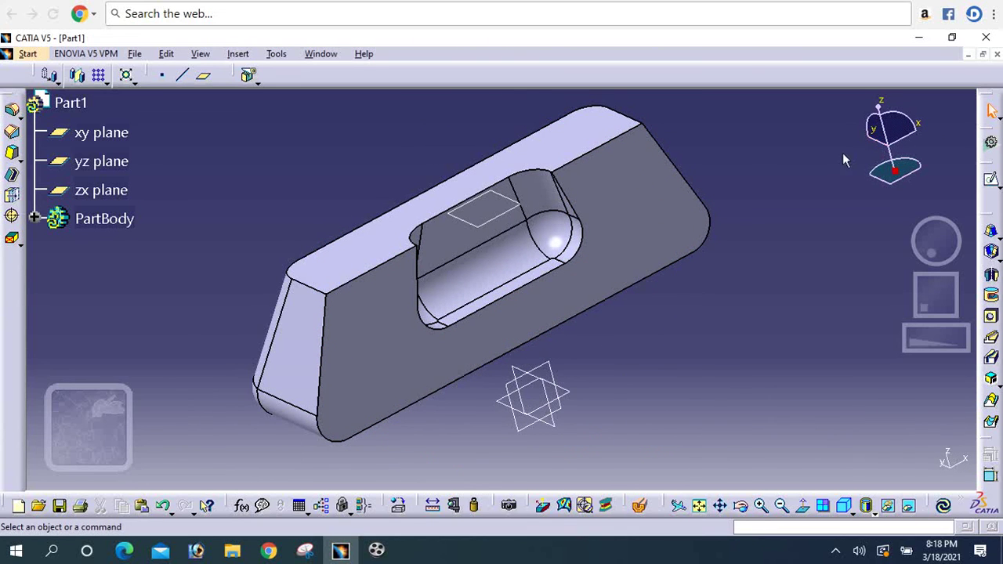
{"action": "left_click", "coordinate": [377, 551]}
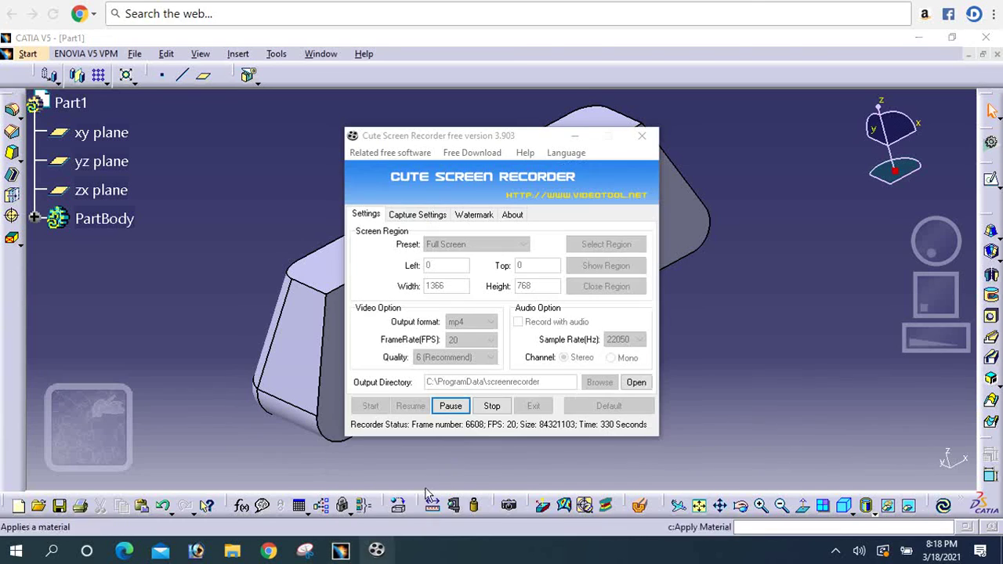